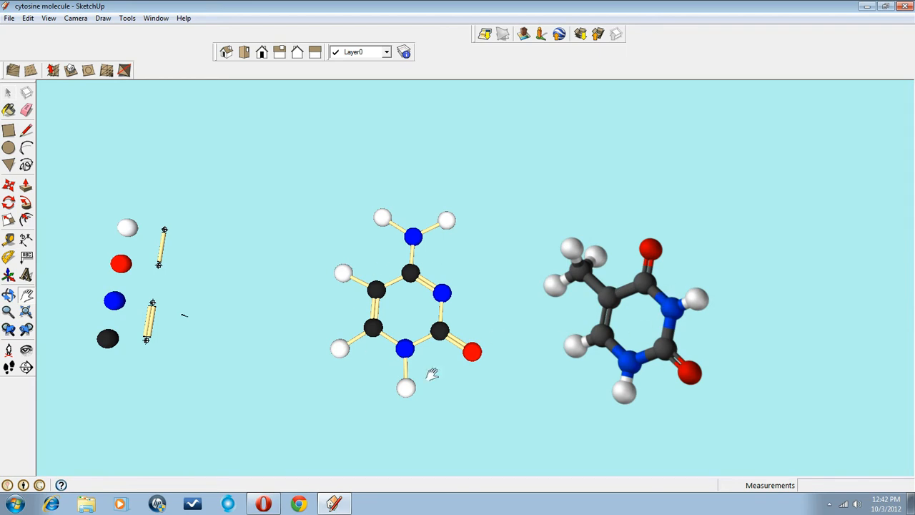
# - Delete the amino group, the blue nitrogen with two white hydrogens, from the ring's uppermost carbon
pyautogui.click(8, 92)
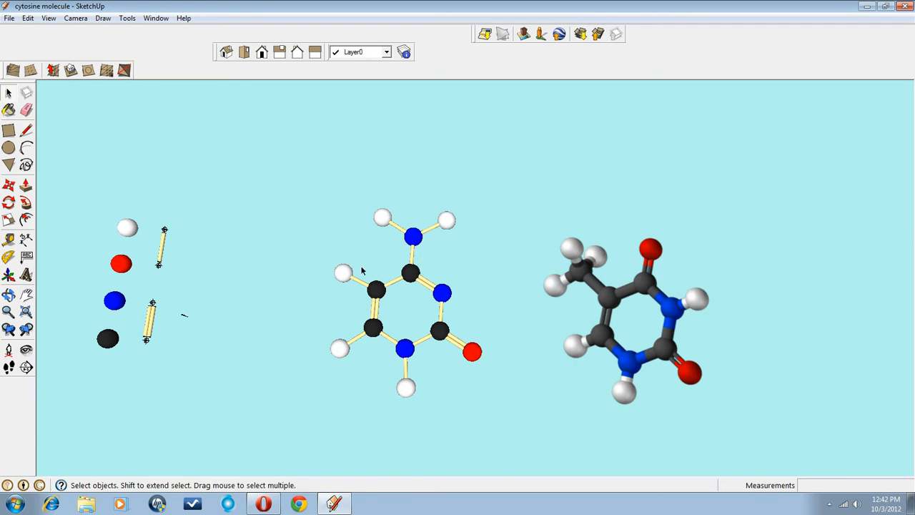
pyautogui.click(416, 238)
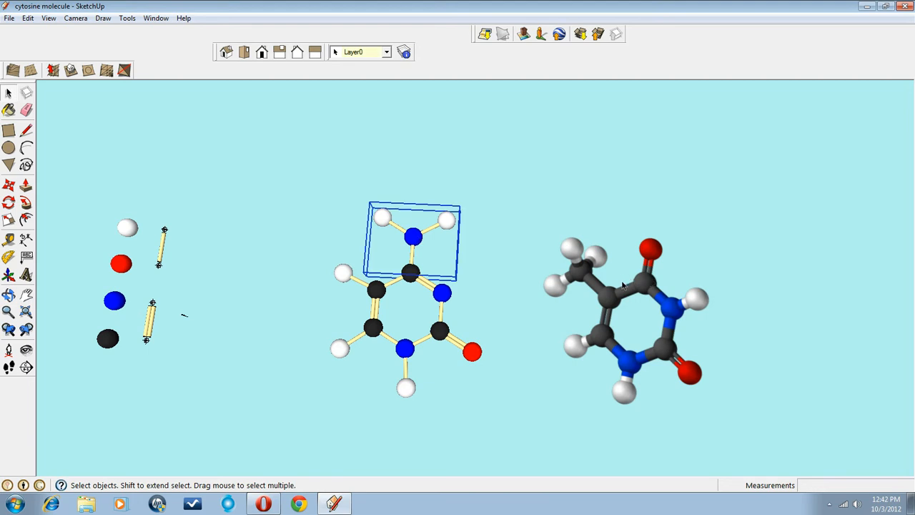
pyautogui.press('Delete')
# - Copy the spare double bond from the parts set and paste it upright above the ring's uppermost black carbon
pyautogui.click(152, 323)
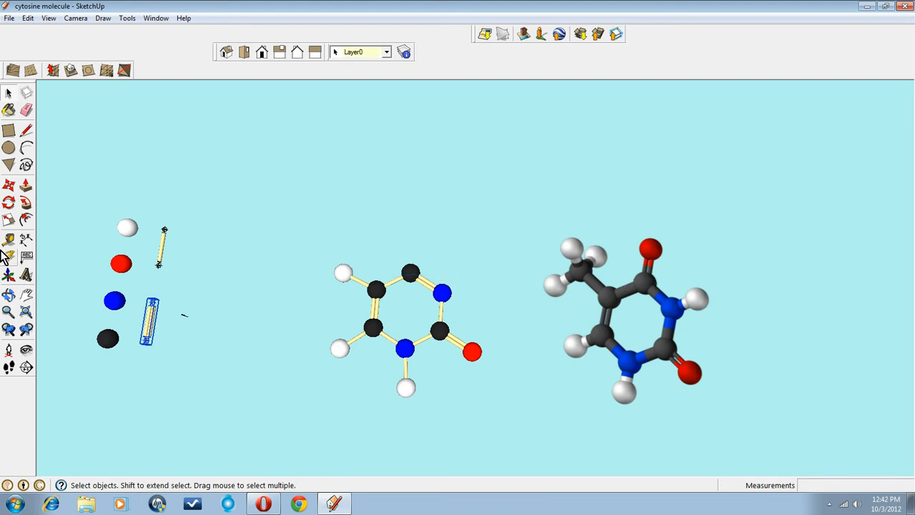
pyautogui.click(28, 18)
pyautogui.click(47, 75)
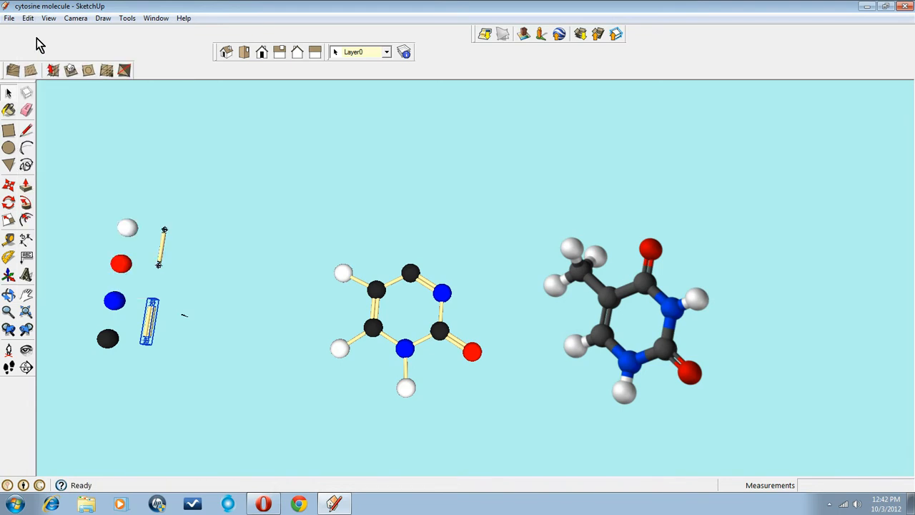
pyautogui.click(29, 18)
pyautogui.click(48, 87)
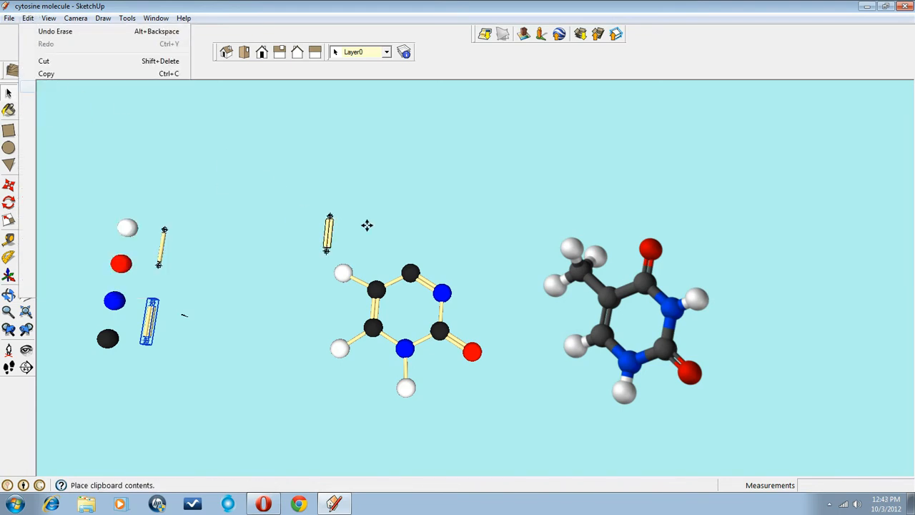
pyautogui.click(415, 227)
# - Copy the spare red oxygen sphere and paste it at the upper end of the new double bond
pyautogui.click(8, 93)
pyautogui.click(127, 264)
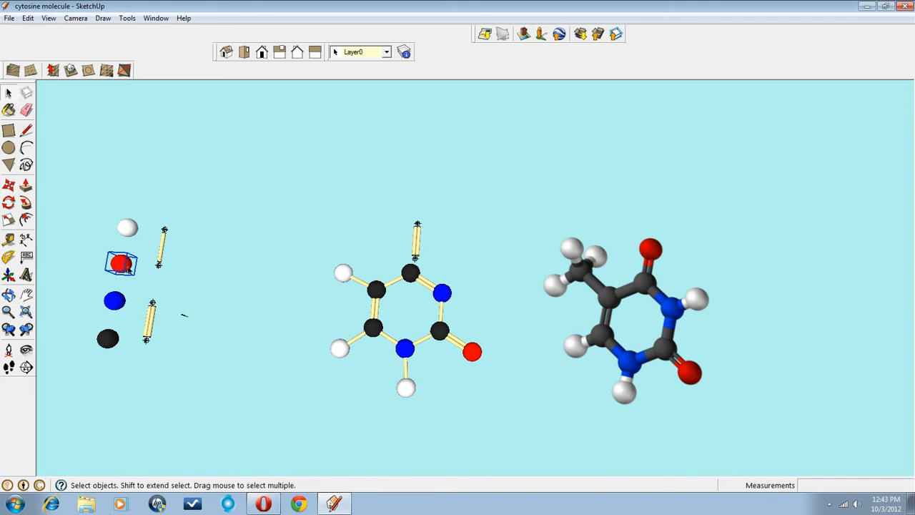
pyautogui.click(29, 19)
pyautogui.click(46, 73)
pyautogui.click(28, 17)
pyautogui.click(47, 86)
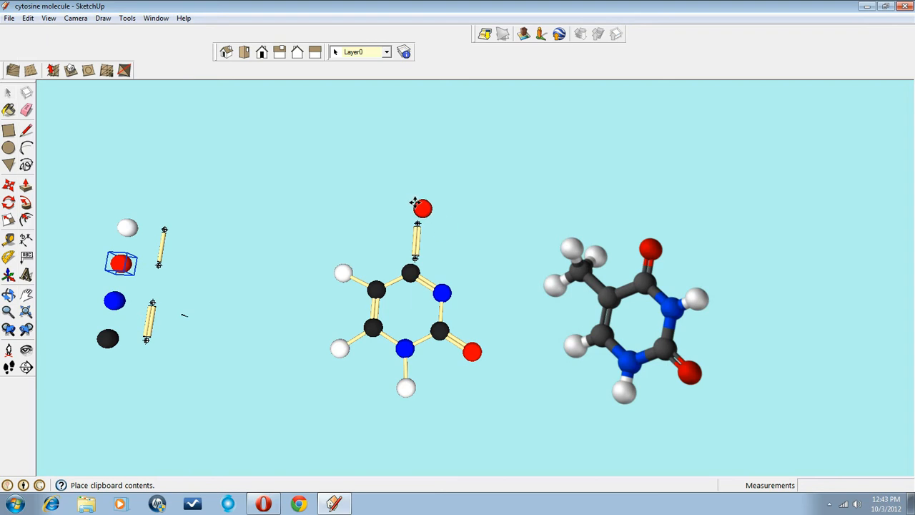
pyautogui.click(416, 217)
# - Copy the hydrogen-and-bond group below the ring's lowest nitrogen and paste it in the empty space beside the new oxygen
pyautogui.click(8, 96)
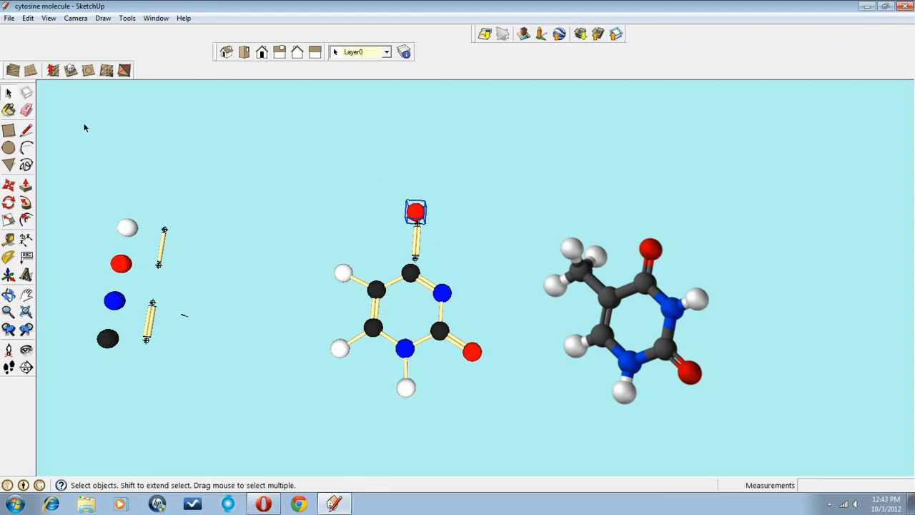
pyautogui.click(409, 388)
pyautogui.click(28, 20)
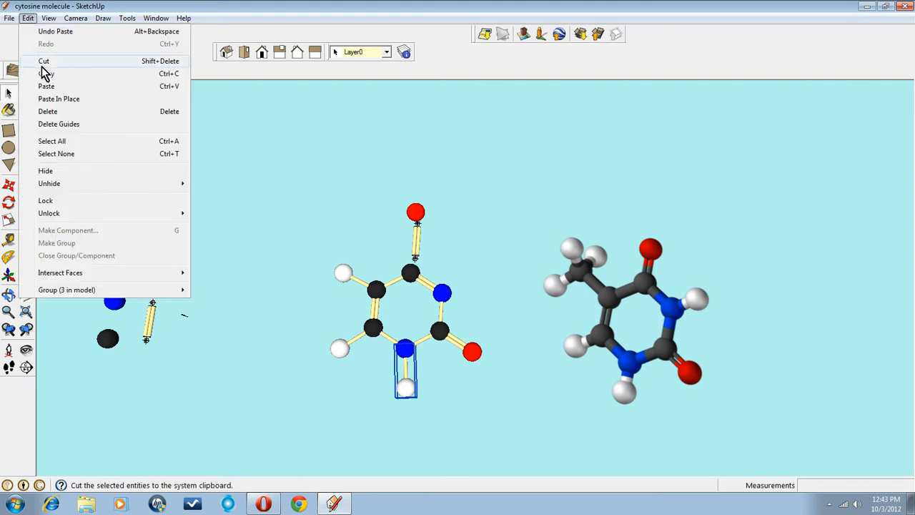
pyautogui.click(39, 72)
pyautogui.click(29, 19)
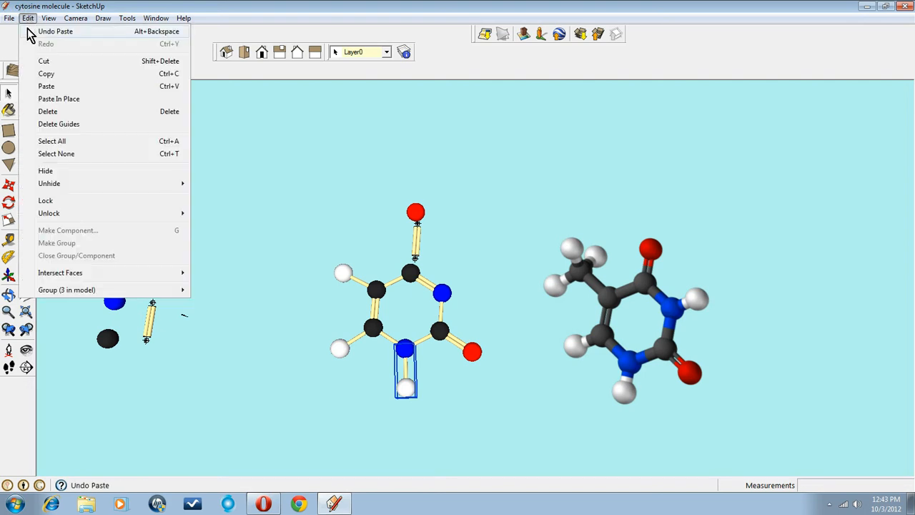
pyautogui.click(42, 84)
pyautogui.click(478, 198)
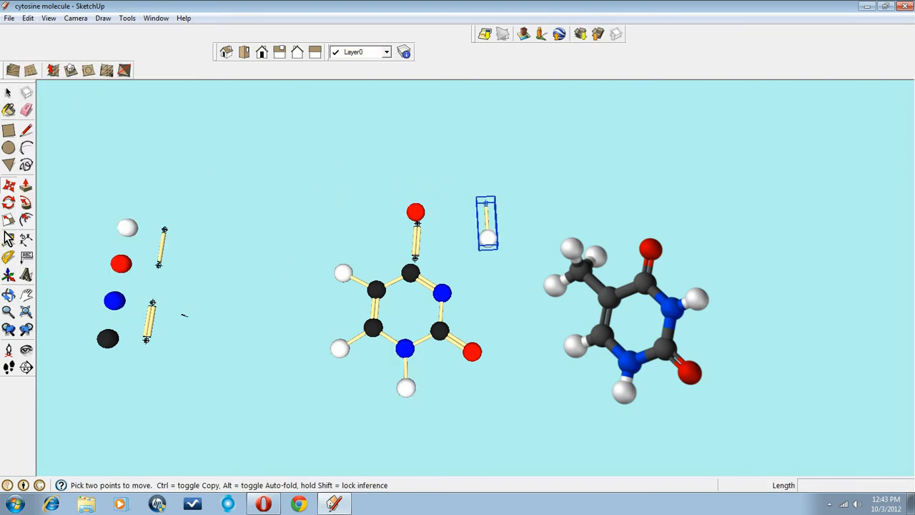
# - Rotate the pasted hydrogen-and-bond group by 120 degrees
pyautogui.click(8, 202)
pyautogui.moveTo(350, 174); pyautogui.dragTo(353, 201)
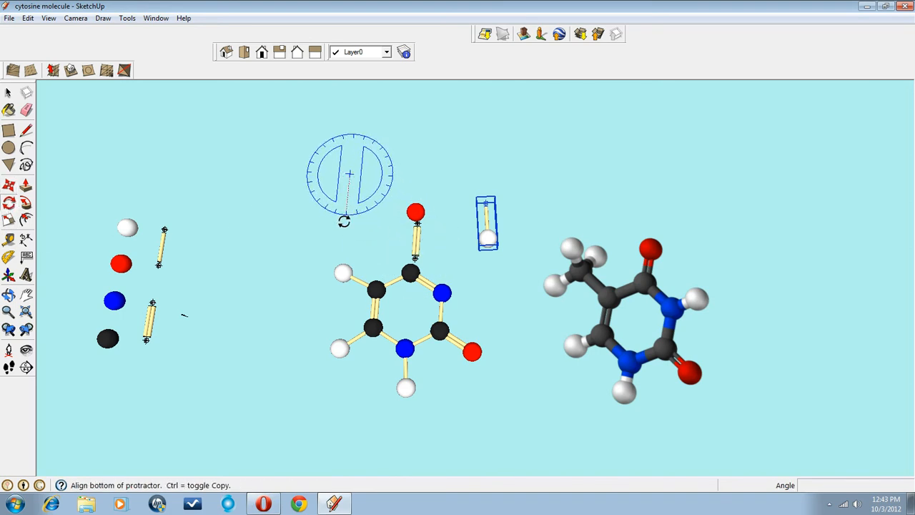
pyautogui.click(346, 230)
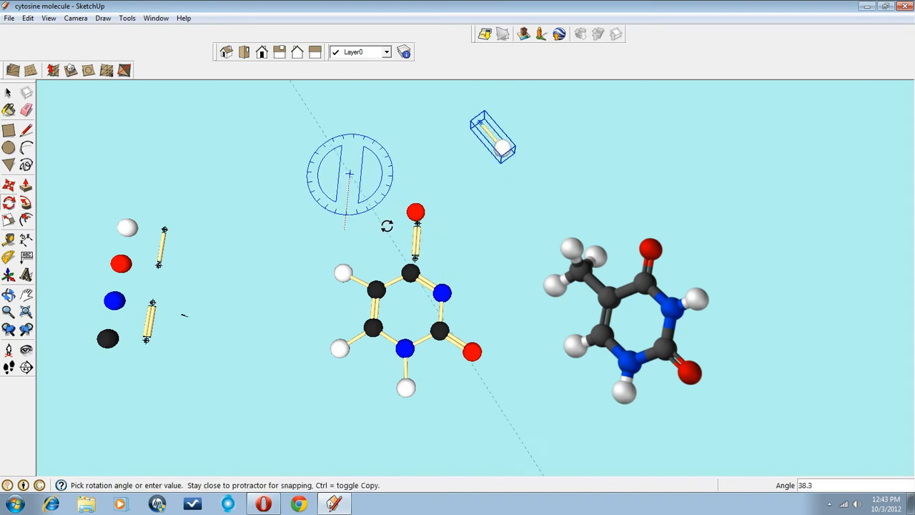
pyautogui.click(391, 152)
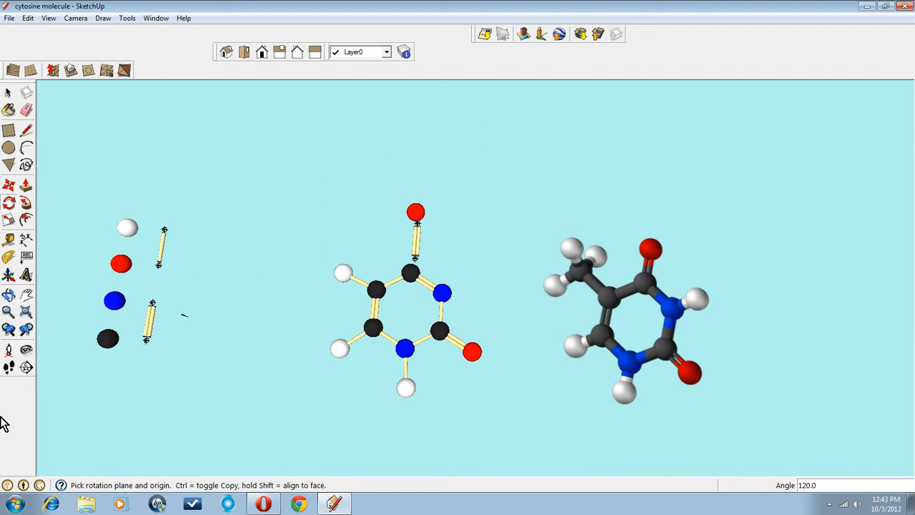
# - Move the rotated hydrogen group so its bond end meets the blue nitrogen on the ring's upper-right corner
pyautogui.click(26, 295)
pyautogui.moveTo(275, 168); pyautogui.dragTo(292, 248)
pyautogui.click(9, 185)
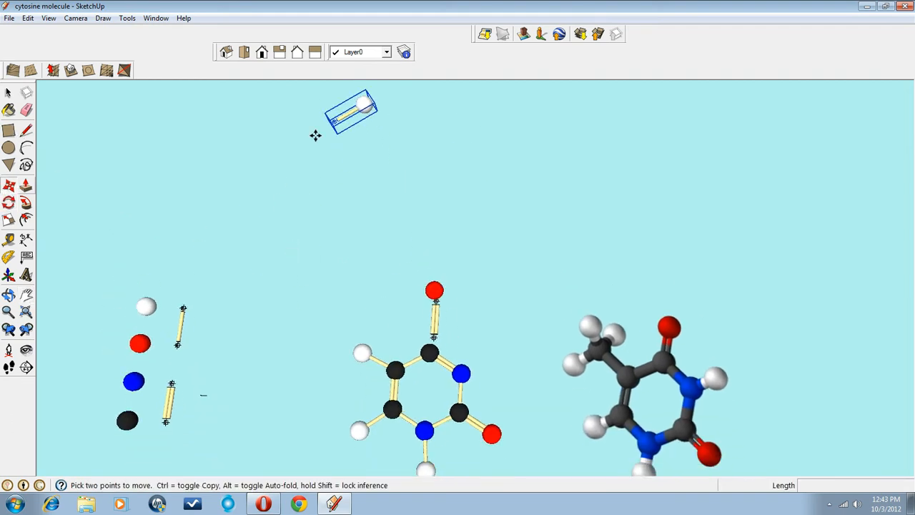
pyautogui.click(342, 120)
pyautogui.click(474, 365)
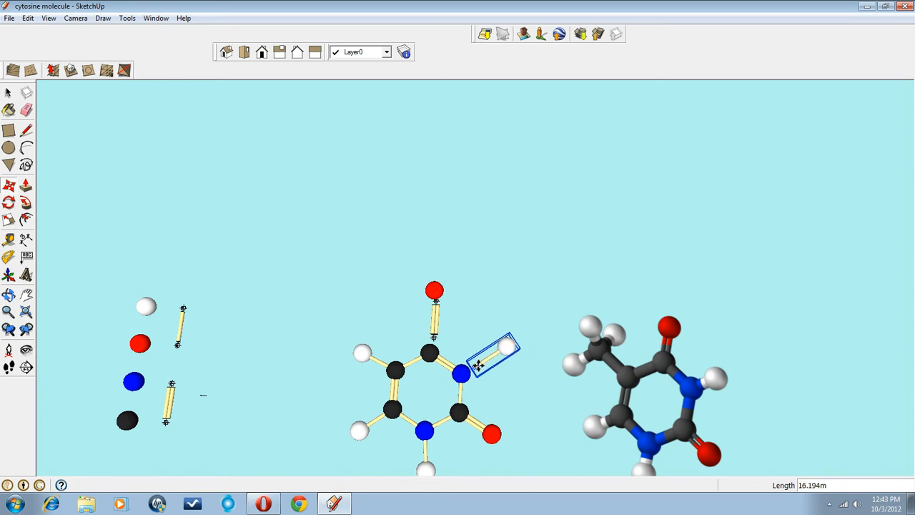
# - Delete the double bond between the ring's uppermost carbon and the upper-right nitrogen
pyautogui.click(26, 293)
pyautogui.moveTo(296, 392); pyautogui.dragTo(279, 264)
pyautogui.scroll(1, 443, 298)
pyautogui.scroll(1, 443, 294)
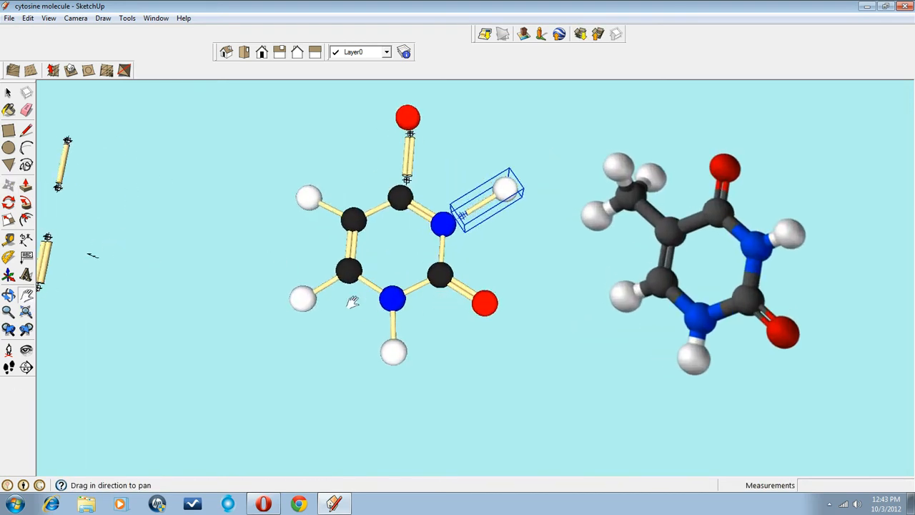
pyautogui.scroll(1, 377, 327)
pyautogui.moveTo(377, 327); pyautogui.dragTo(388, 346)
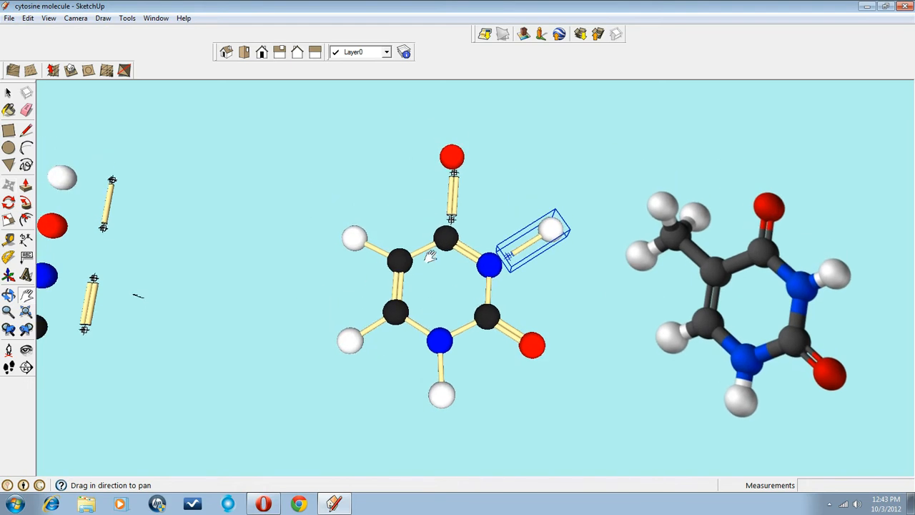
pyautogui.click(8, 92)
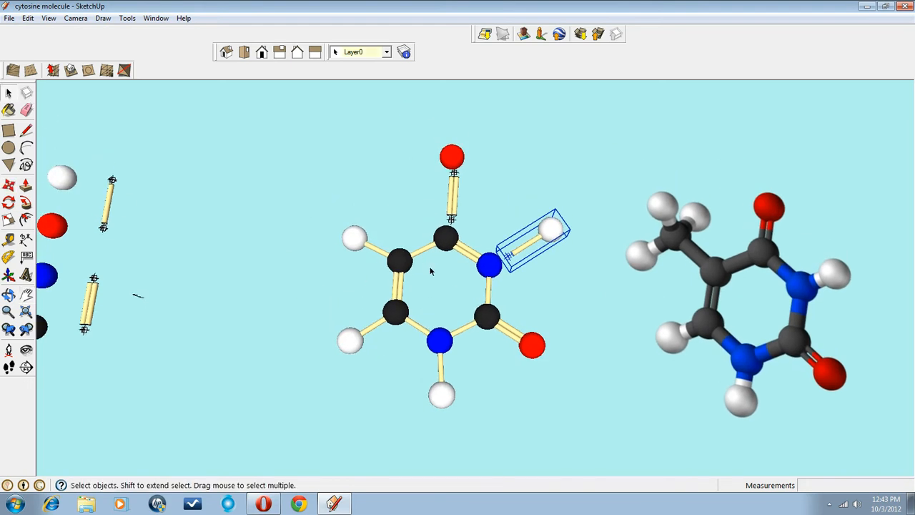
pyautogui.click(469, 260)
pyautogui.click(466, 259)
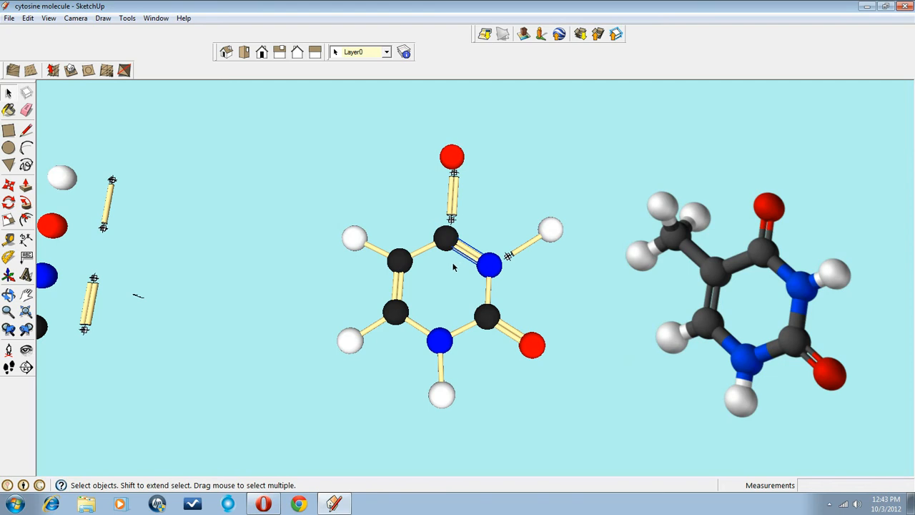
pyautogui.press('Delete')
# - Copy the single bond between the lower-left carbon and lowest nitrogen, and paste it near the gap between the uppermost carbon and upper-right nitrogen
pyautogui.click(424, 329)
pyautogui.click(28, 18)
pyautogui.click(50, 74)
pyautogui.click(28, 18)
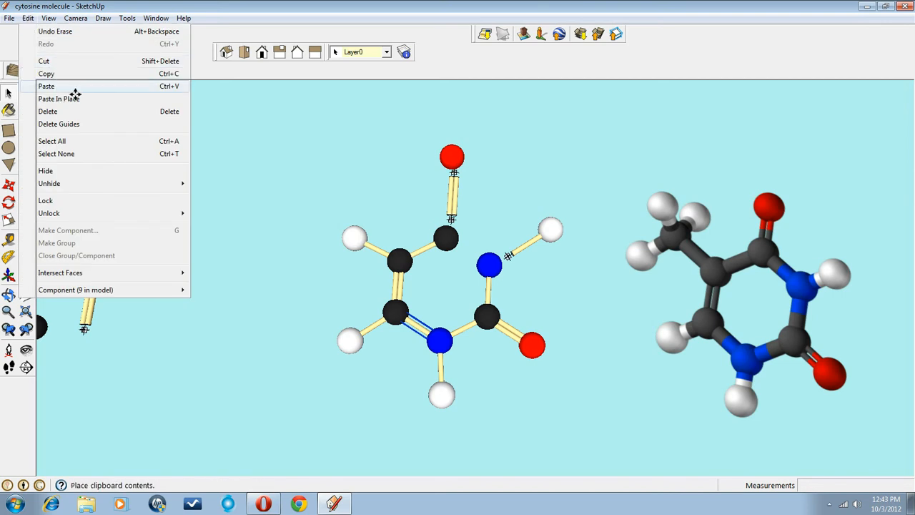
pyautogui.click(48, 86)
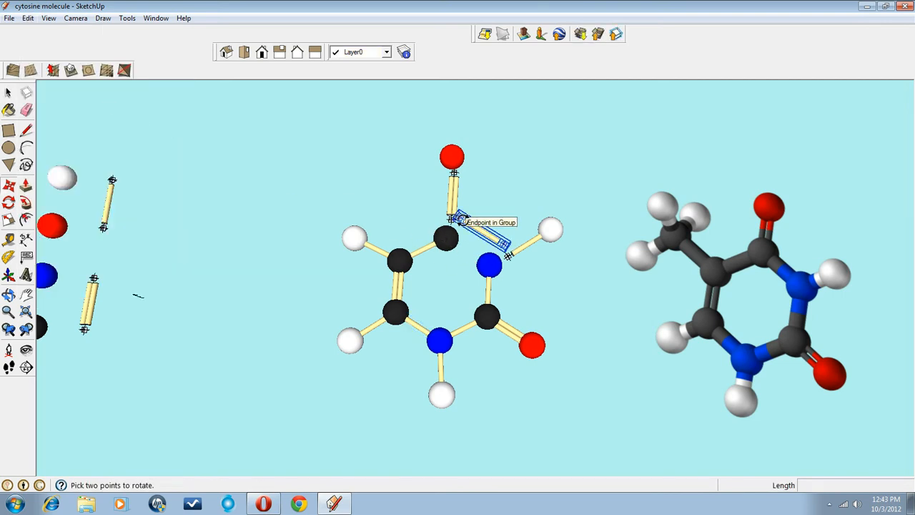
pyautogui.click(455, 218)
# - Compare with the reference molecule's methyl group and delete the hydrogen-and-bond group on the ring's upper-left carbon
pyautogui.click(8, 93)
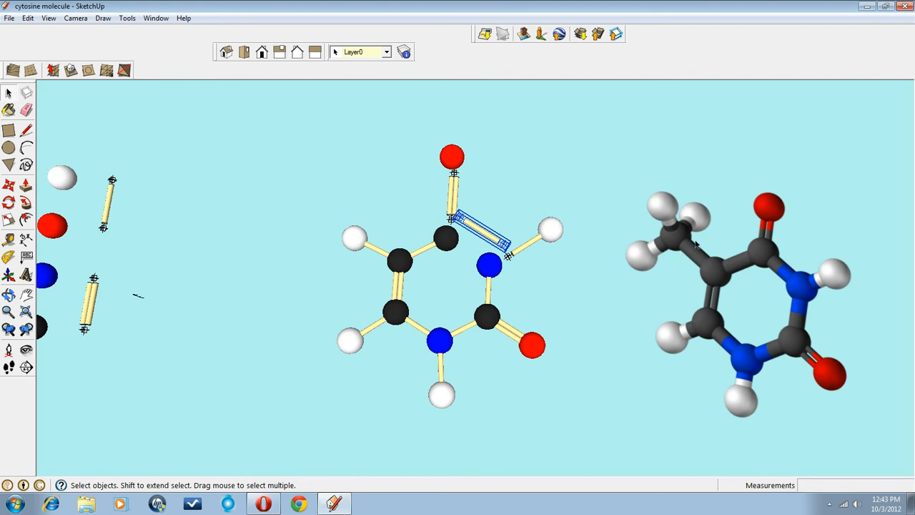
pyautogui.scroll(5, 708, 243)
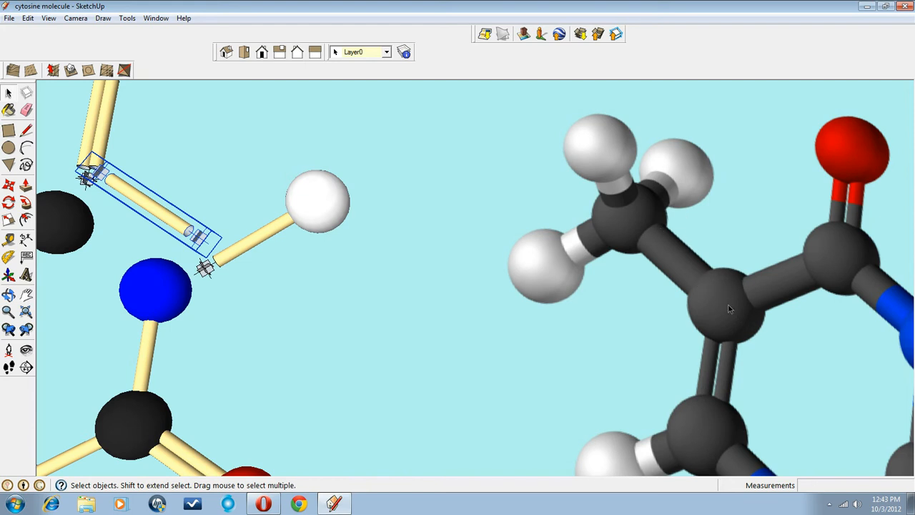
pyautogui.scroll(-2, 729, 309)
pyautogui.scroll(-3, 727, 304)
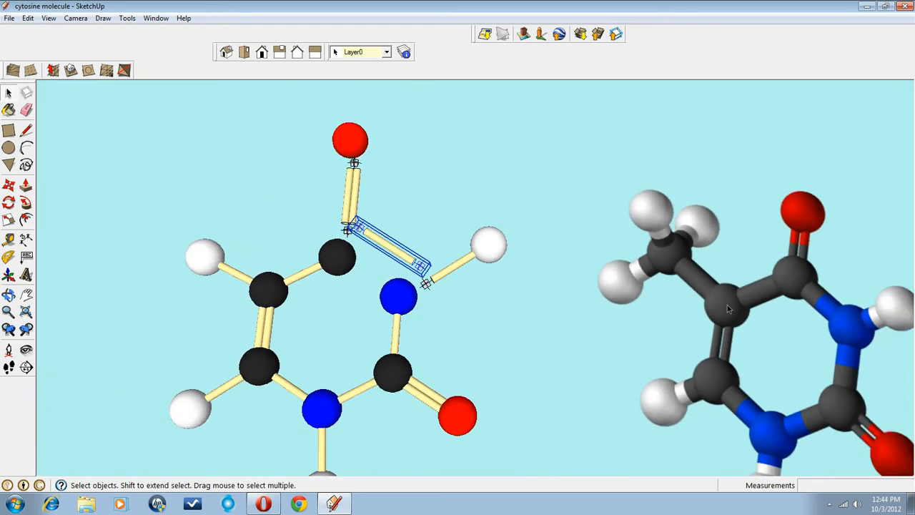
pyautogui.click(298, 270)
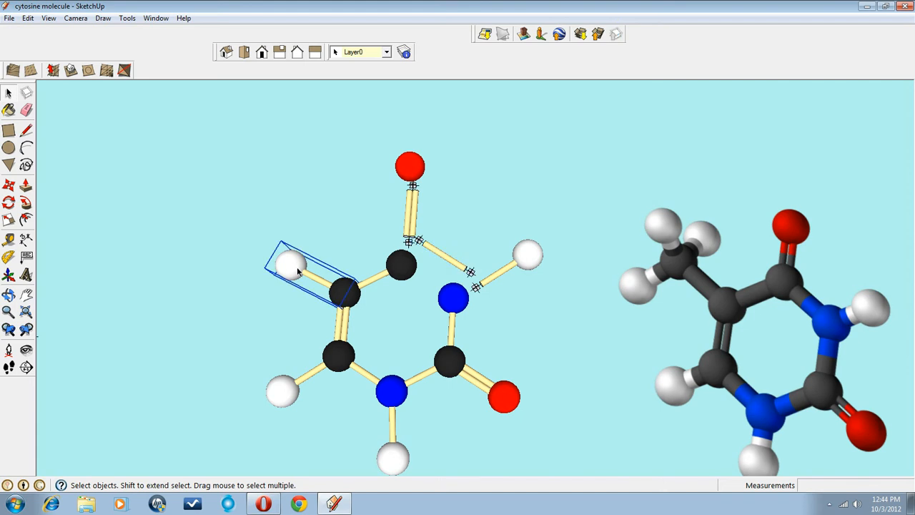
pyautogui.press('Delete')
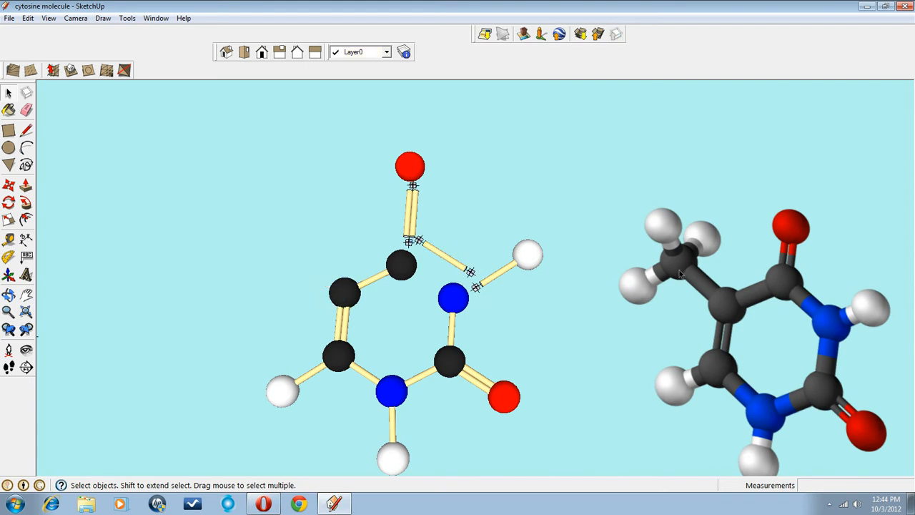
# - Save the model as thymine in the dna nucleobases folder, replacing the existing file
pyautogui.click(9, 19)
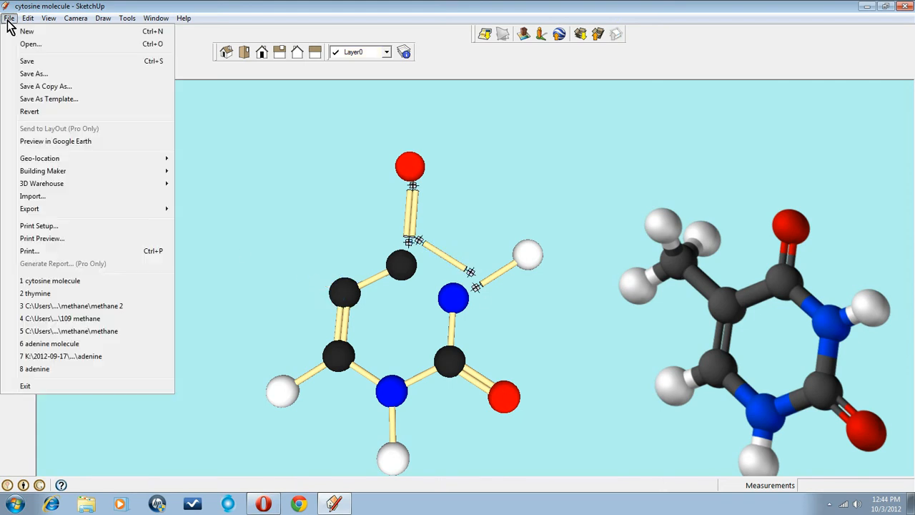
pyautogui.click(32, 75)
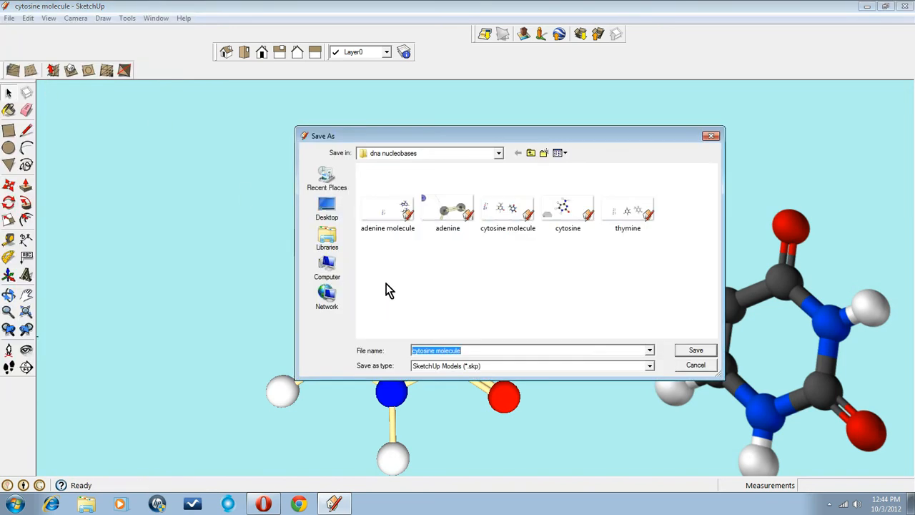
pyautogui.write('thymine')
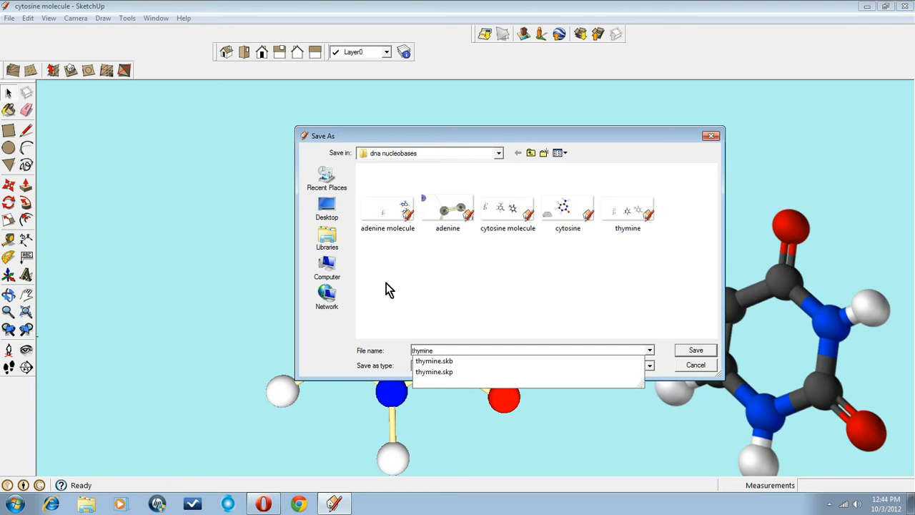
pyautogui.click(697, 352)
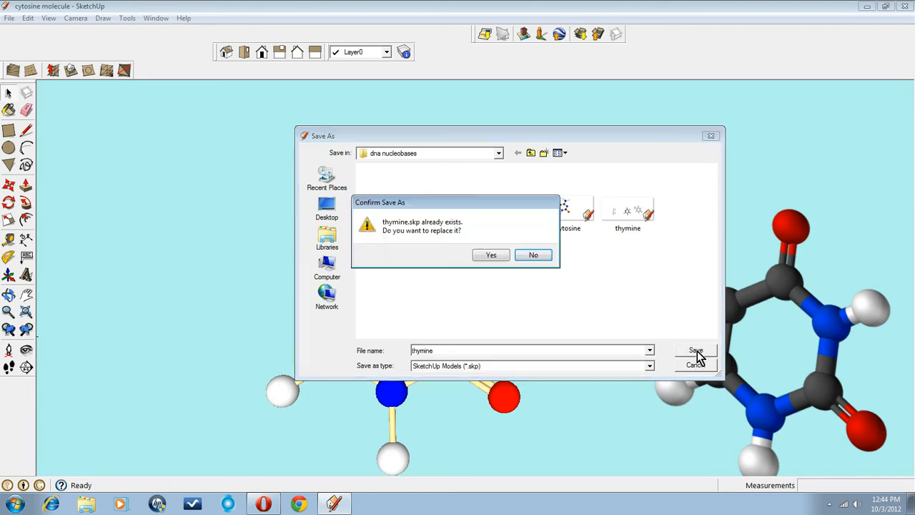
pyautogui.click(491, 257)
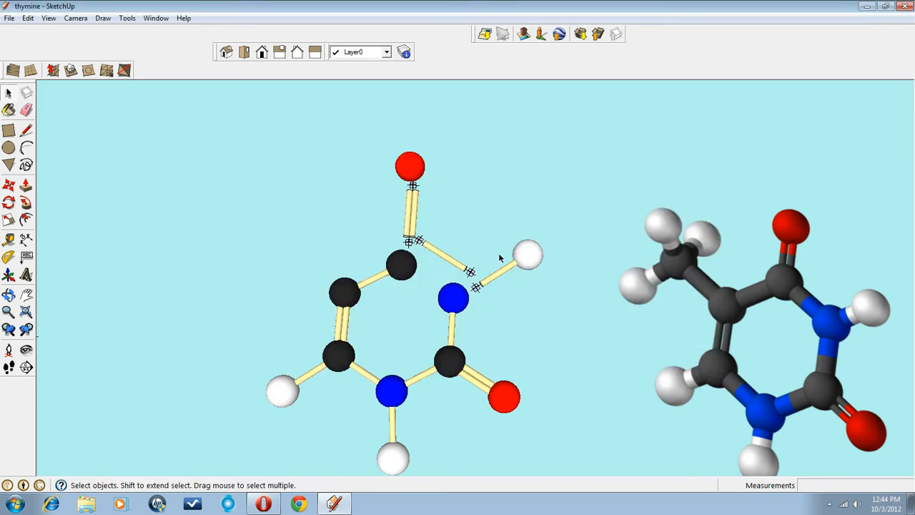
# - Open the recent methane 2 model and copy its whole methane molecule
pyautogui.click(10, 18)
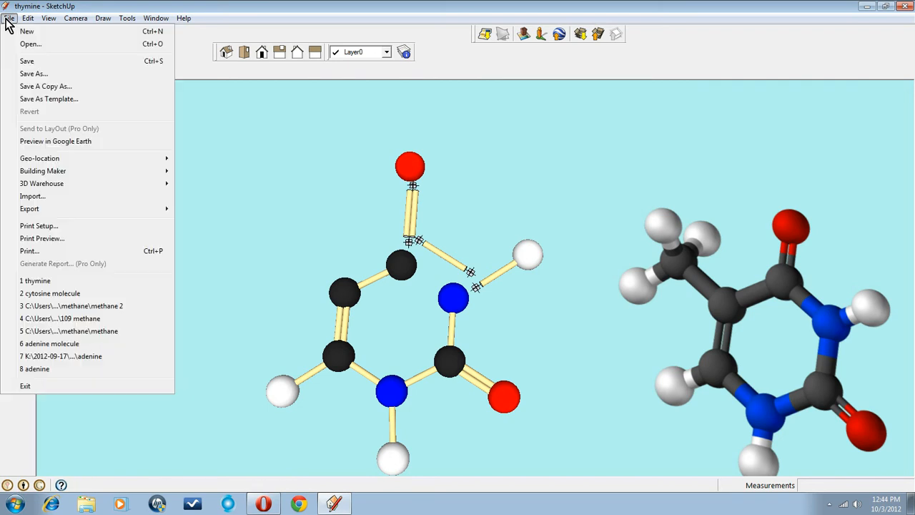
pyautogui.click(82, 307)
pyautogui.click(8, 93)
pyautogui.click(423, 280)
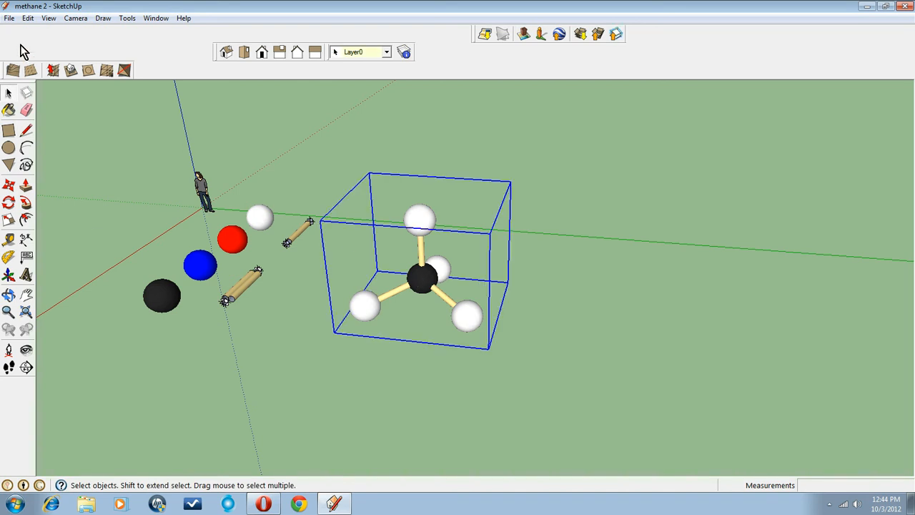
pyautogui.click(28, 18)
pyautogui.click(52, 74)
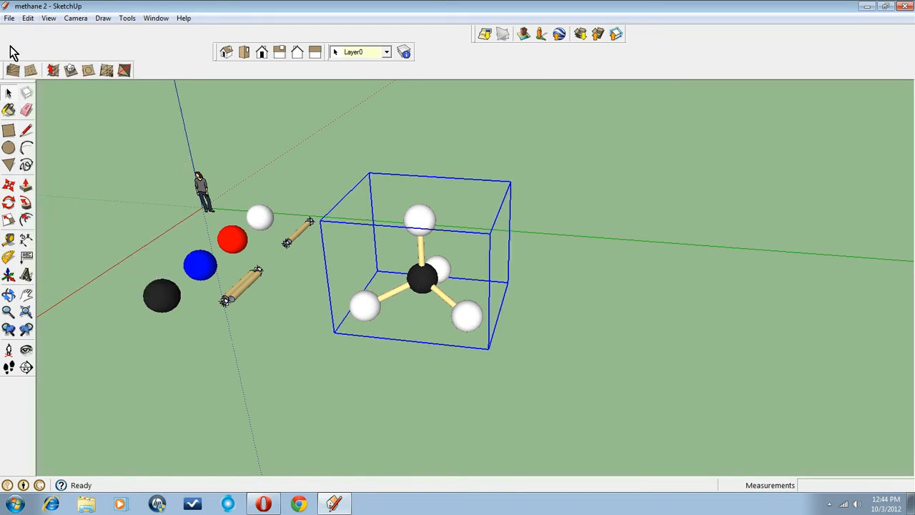
# - Return to the thymine model and paste the copied methane molecule beside the ring's upper-left carbon
pyautogui.click(9, 18)
pyautogui.click(55, 295)
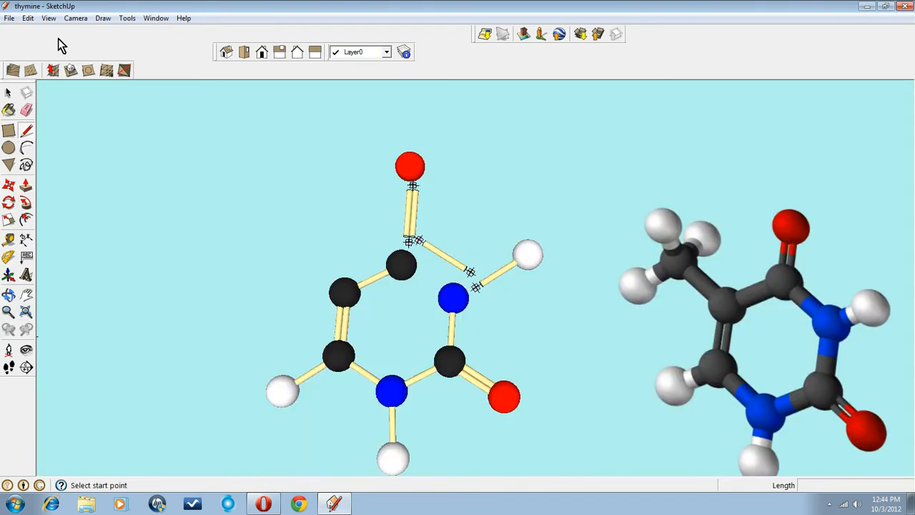
pyautogui.click(28, 18)
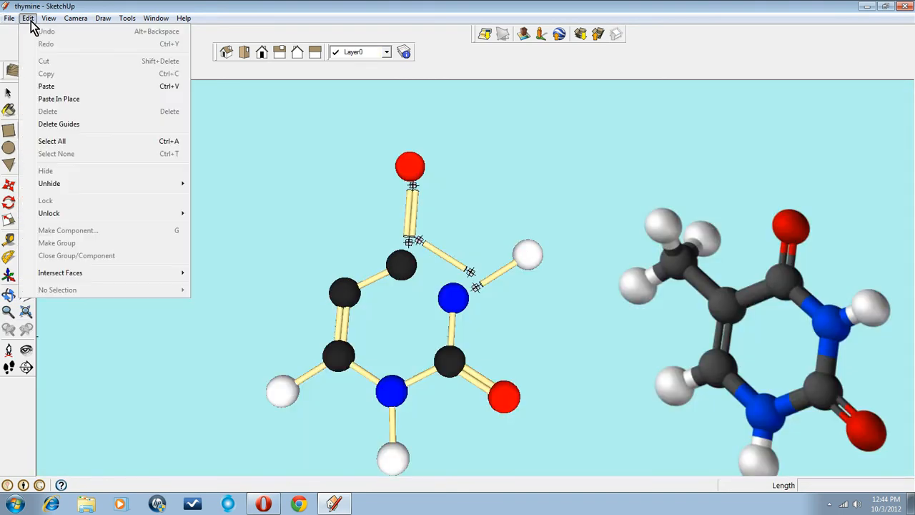
pyautogui.click(47, 87)
pyautogui.click(198, 206)
pyautogui.moveTo(232, 353); pyautogui.dragTo(249, 149, button='middle')
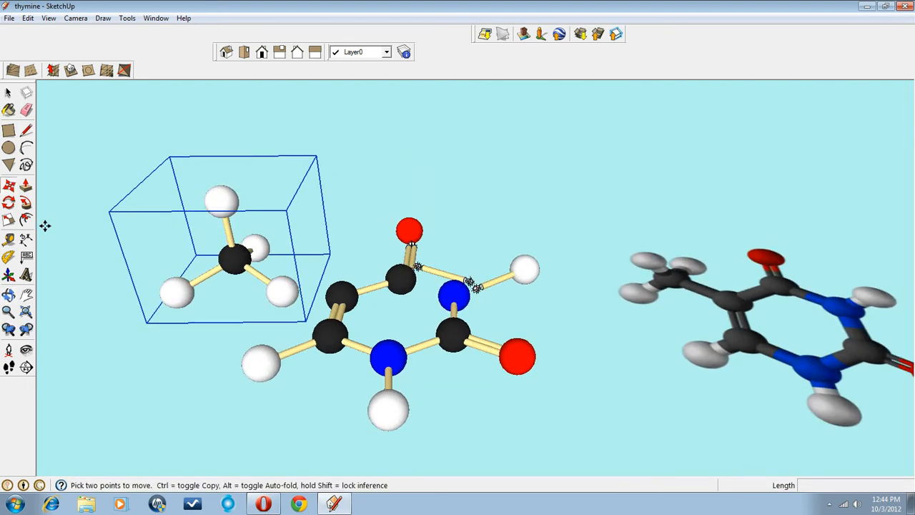
# - Rotate the pasted methane molecule about the red axis with the Move tool's rotation grips
pyautogui.click(8, 202)
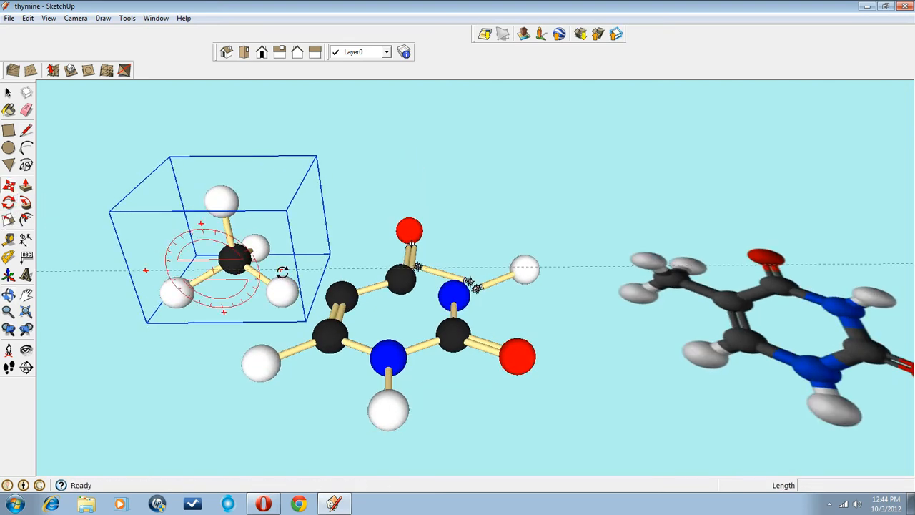
pyautogui.press('m')
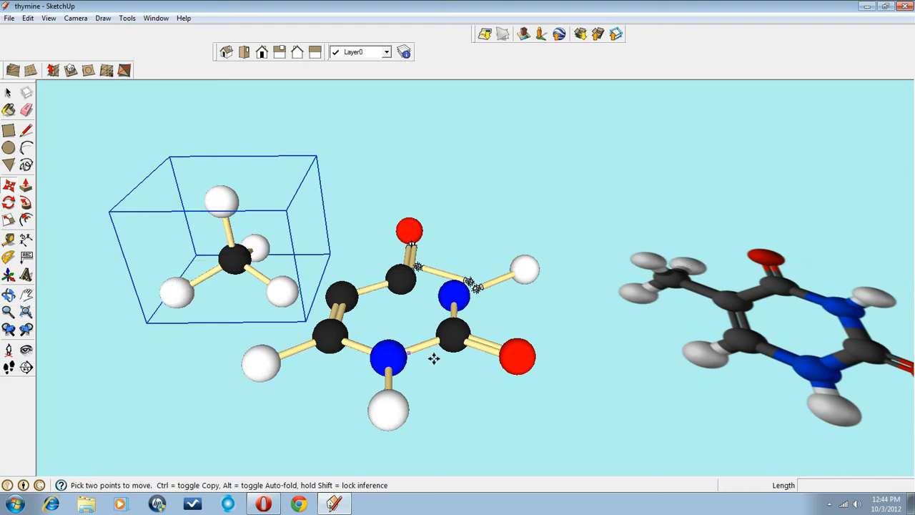
pyautogui.click(281, 270)
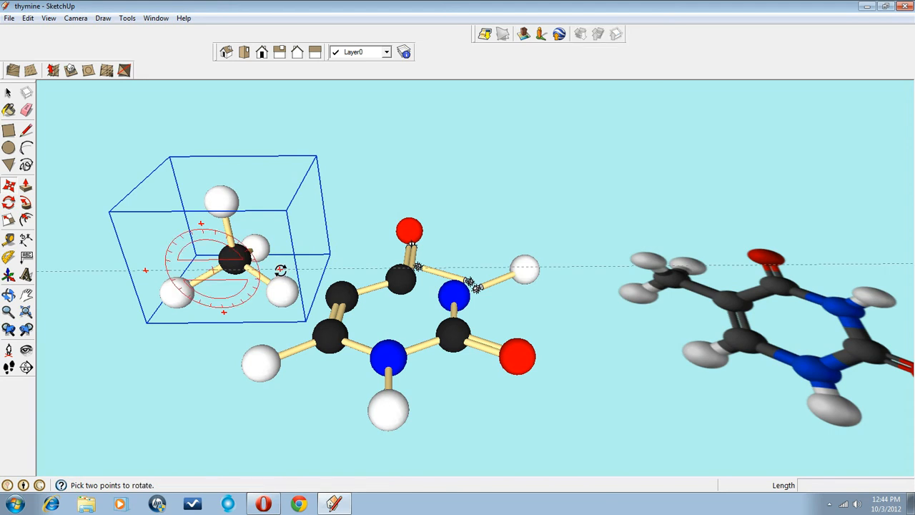
pyautogui.click(225, 307)
pyautogui.moveTo(265, 283)
pyautogui.mouseDown(button='middle')
pyautogui.moveTo(256, 347)
pyautogui.moveTo(278, 257)
pyautogui.moveTo(276, 281)
pyautogui.mouseUp(button='middle')
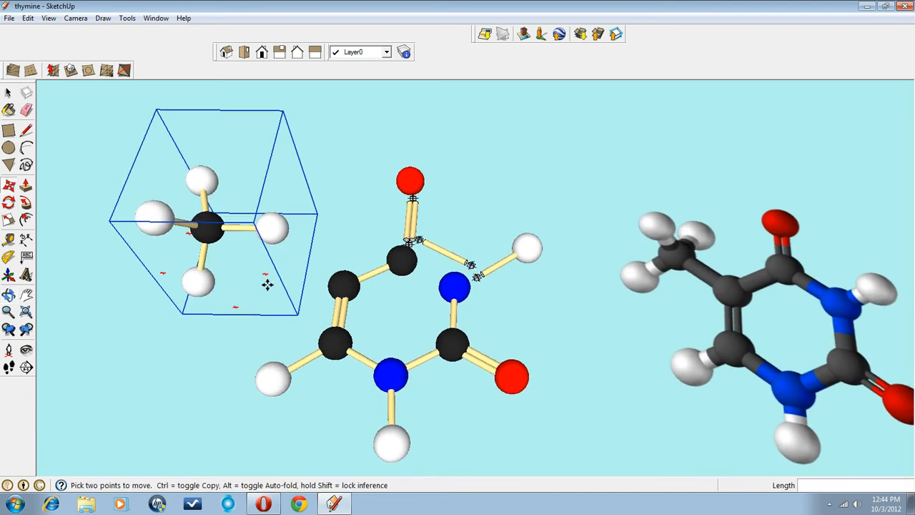
# - Rotate the methane molecule 90 degrees about the blue axis and bring it back into view
pyautogui.click(8, 204)
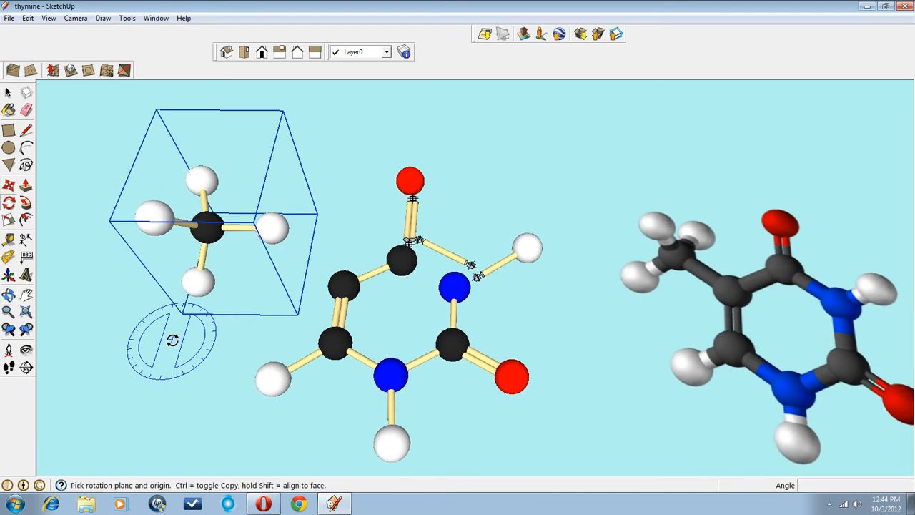
pyautogui.click(228, 345)
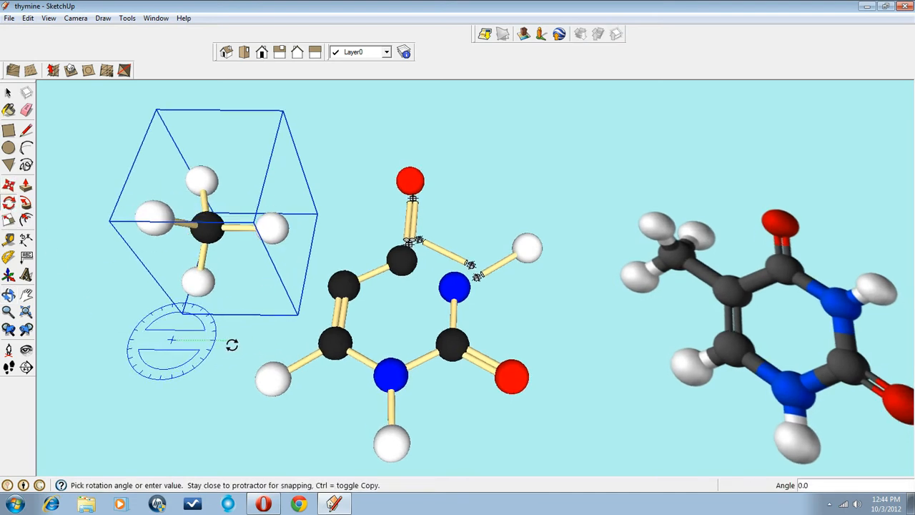
pyautogui.click(183, 304)
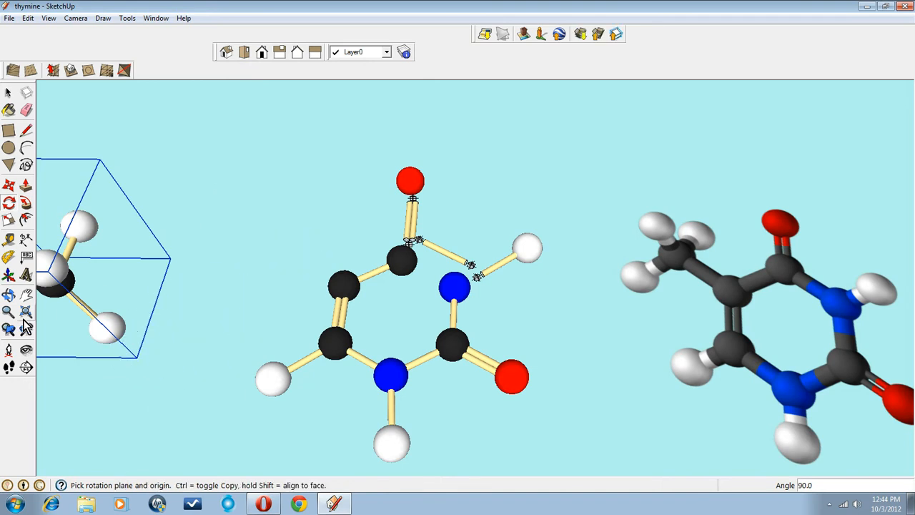
pyautogui.click(25, 294)
pyautogui.moveTo(215, 323); pyautogui.dragTo(312, 327)
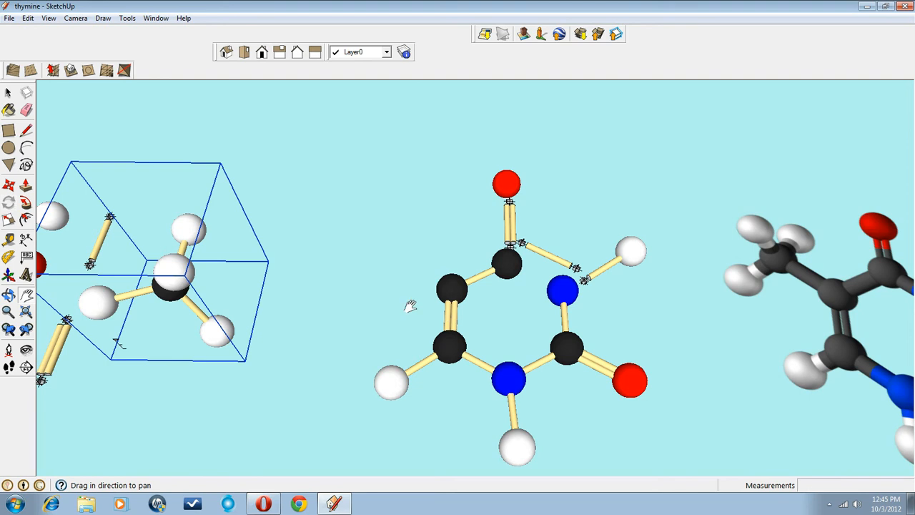
pyautogui.moveTo(392, 278); pyautogui.dragTo(390, 298, button='middle')
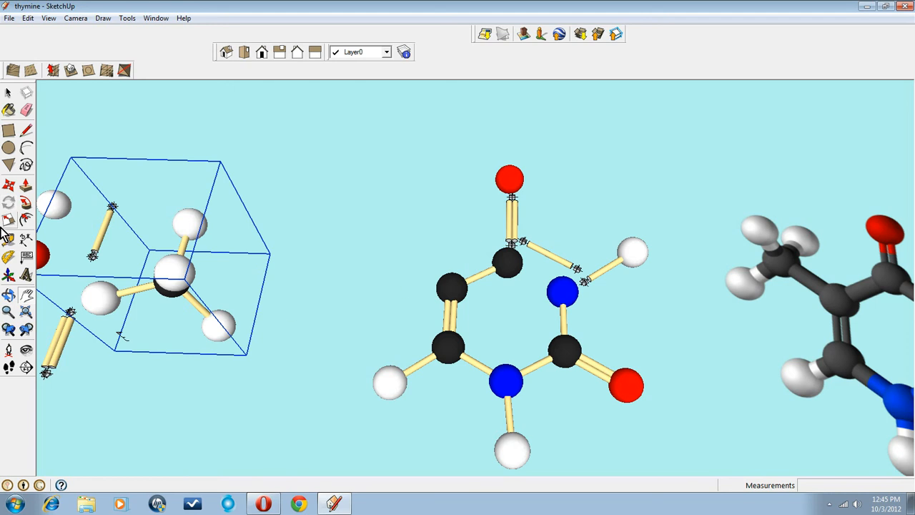
# - Rotate the methane molecule a further 120 degrees about the blue axis so one bond points toward the ring
pyautogui.click(9, 206)
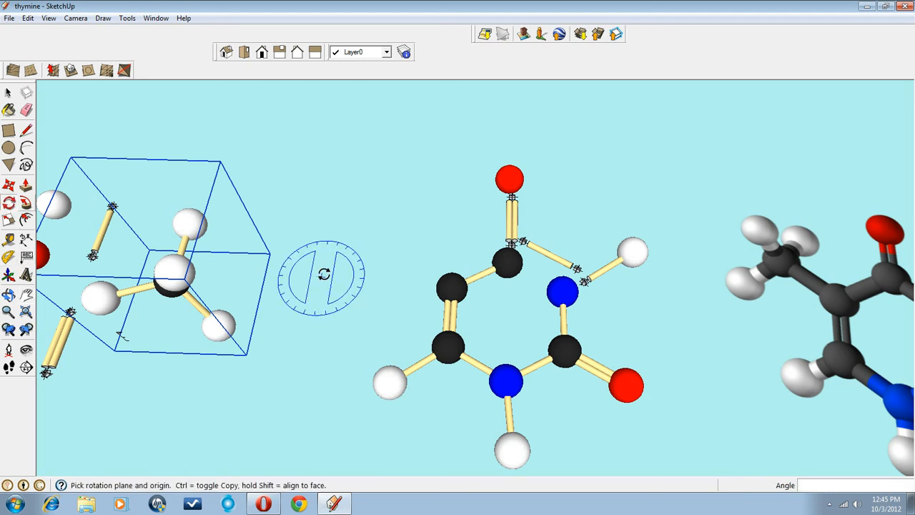
pyautogui.click(355, 283)
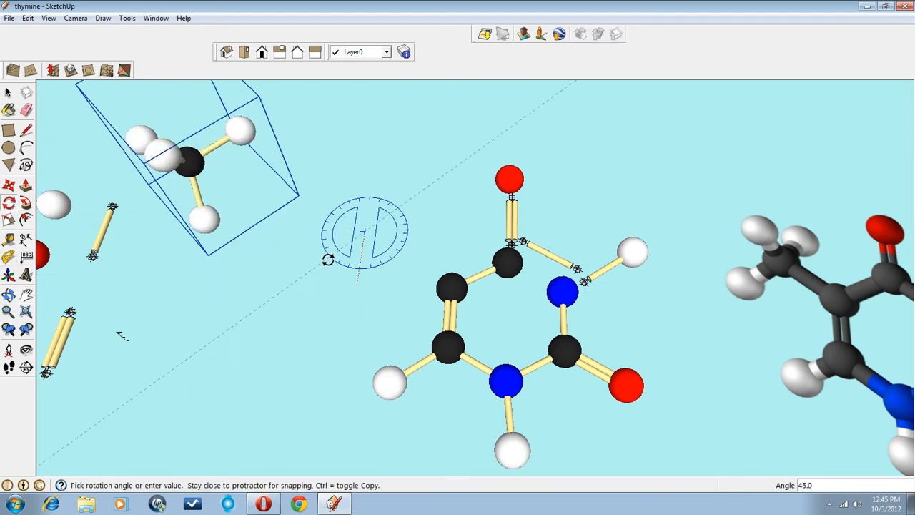
pyautogui.click(328, 213)
pyautogui.press('space')
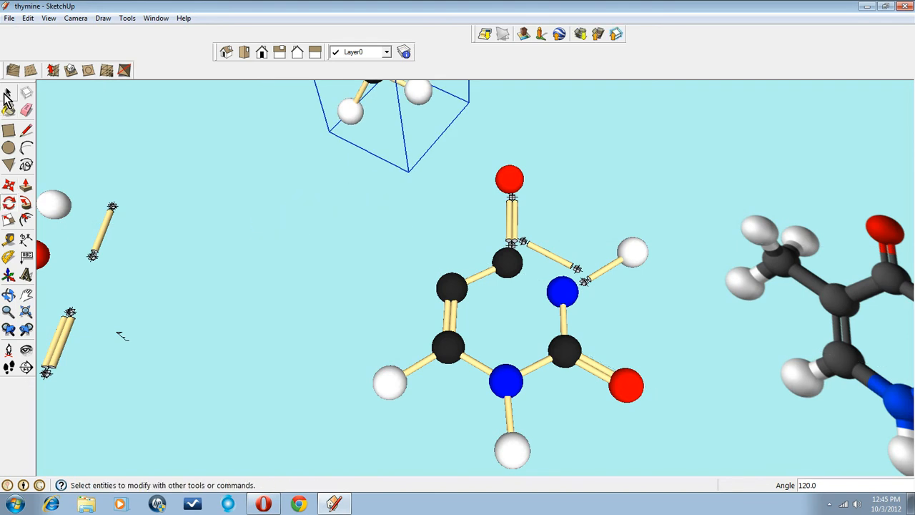
# - Move the methane molecule about 7.6 m so it sits beside the ring's upper-left carbon
pyautogui.click(9, 185)
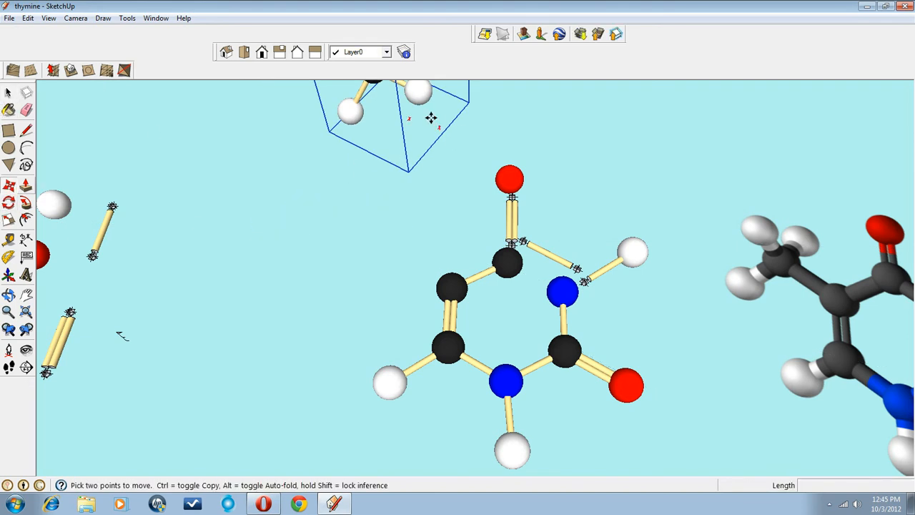
pyautogui.click(431, 119)
pyautogui.click(418, 292)
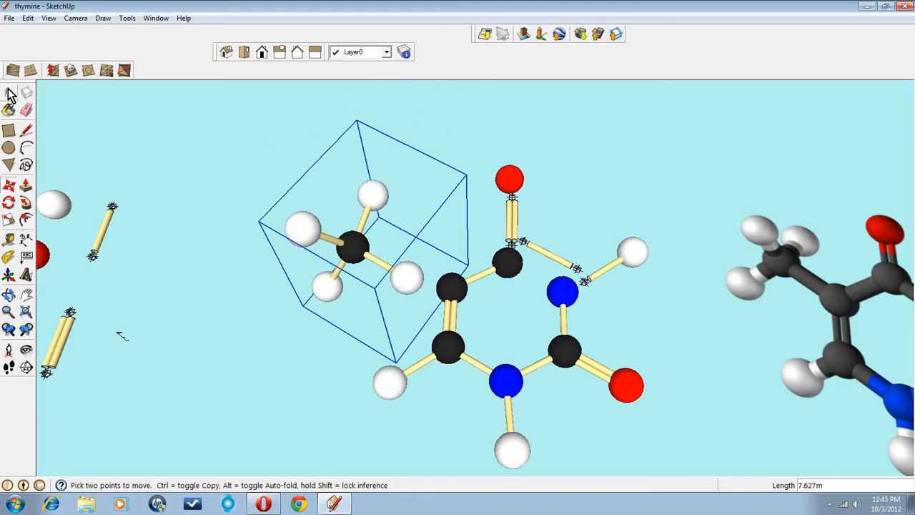
# - Inside the nested methane group, delete the hydrogen atom facing the ring, keep its bond, and exit the groups
pyautogui.click(9, 92)
pyautogui.doubleClick(417, 283)
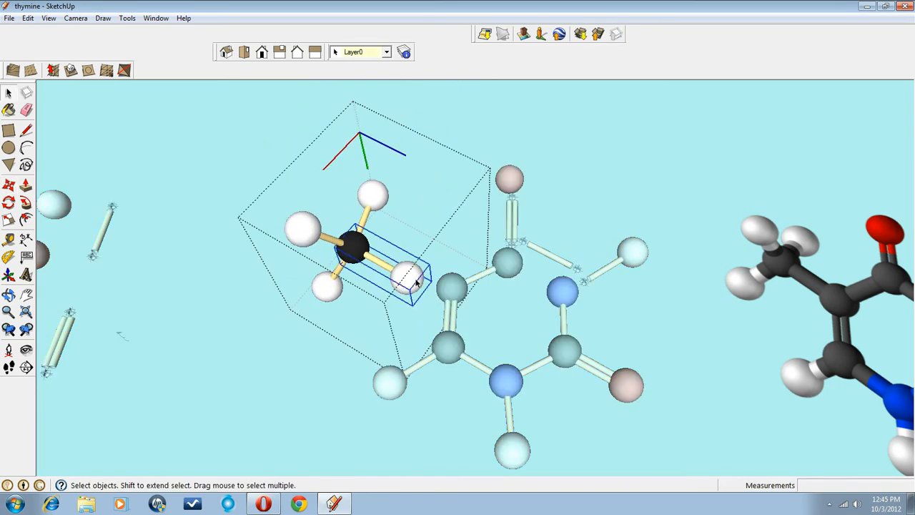
pyautogui.doubleClick(414, 282)
pyautogui.click(414, 282)
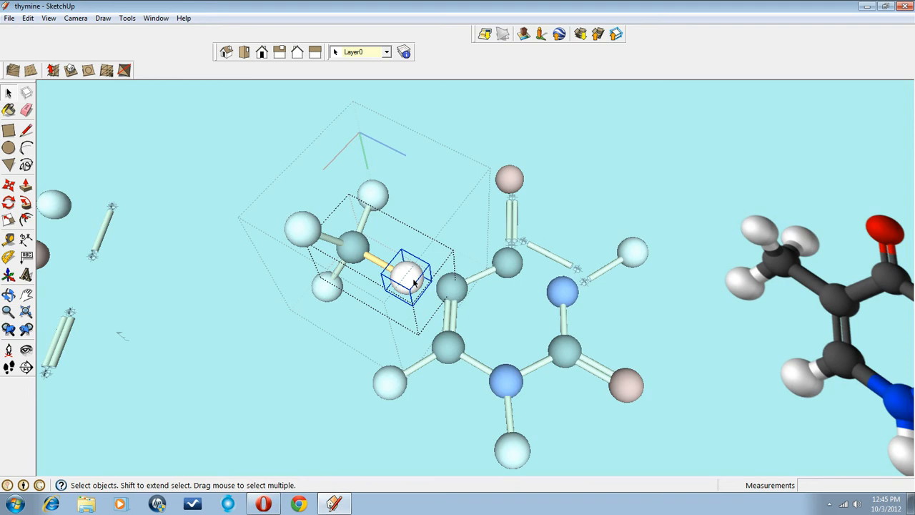
pyautogui.press('Delete')
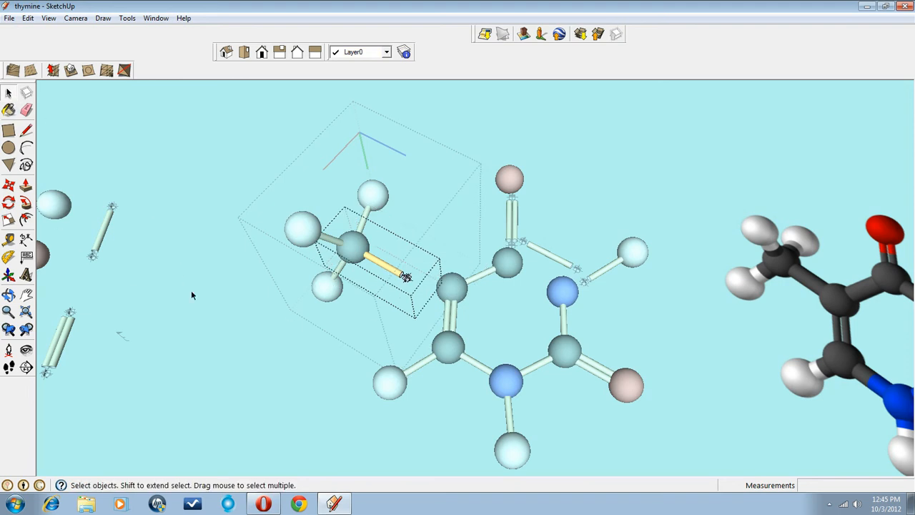
pyautogui.click(310, 370)
pyautogui.click(310, 370)
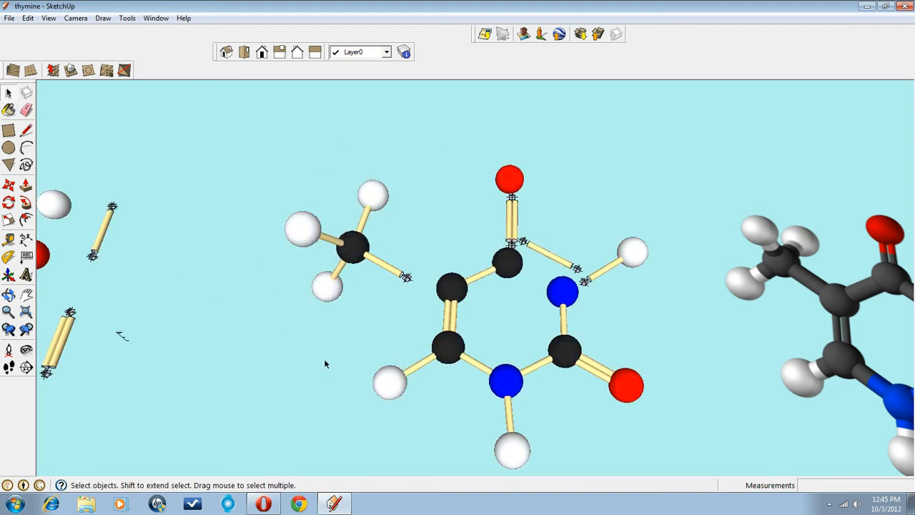
# - Copy the small flag marker group located near the spare atoms and bonds
pyautogui.scroll(2, 393, 316)
pyautogui.scroll(-2, 399, 346)
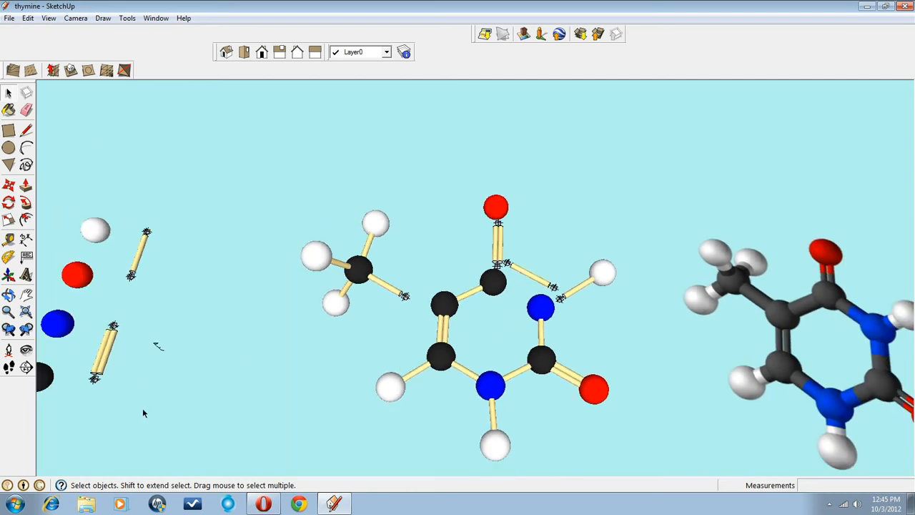
pyautogui.click(26, 293)
pyautogui.moveTo(156, 391); pyautogui.dragTo(433, 362)
pyautogui.moveTo(434, 362); pyautogui.dragTo(382, 244, button='middle')
pyautogui.scroll(6, 399, 281)
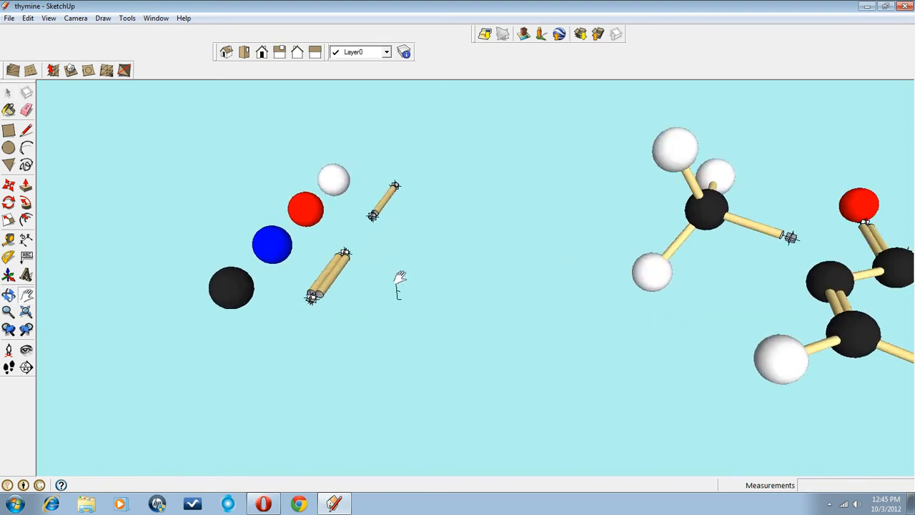
pyautogui.click(9, 93)
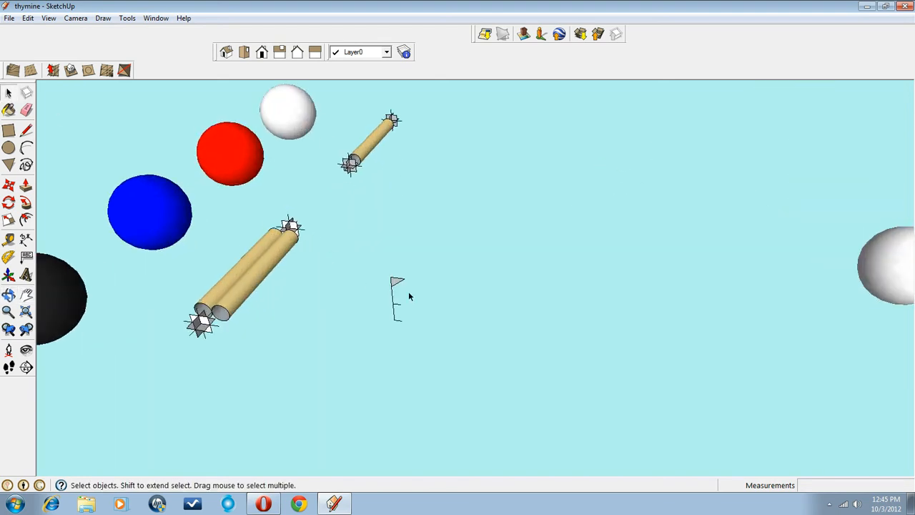
pyautogui.click(397, 282)
pyautogui.click(28, 18)
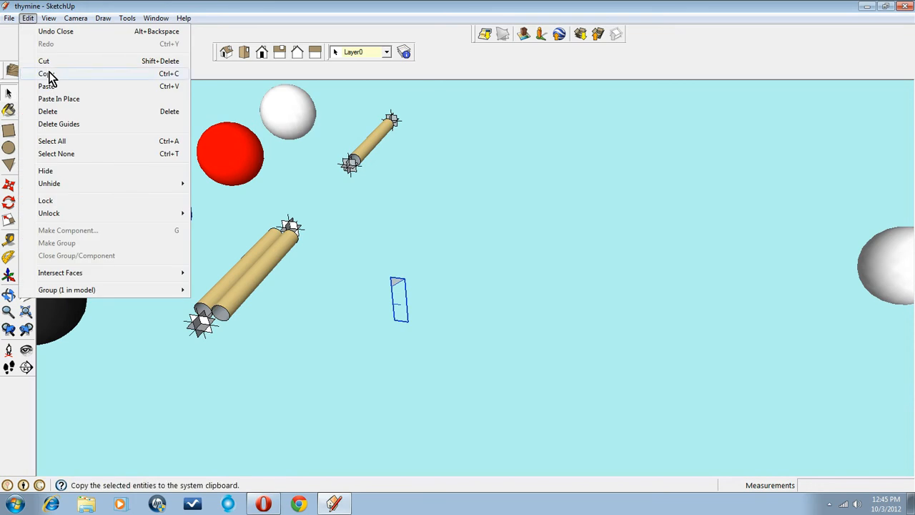
pyautogui.click(47, 74)
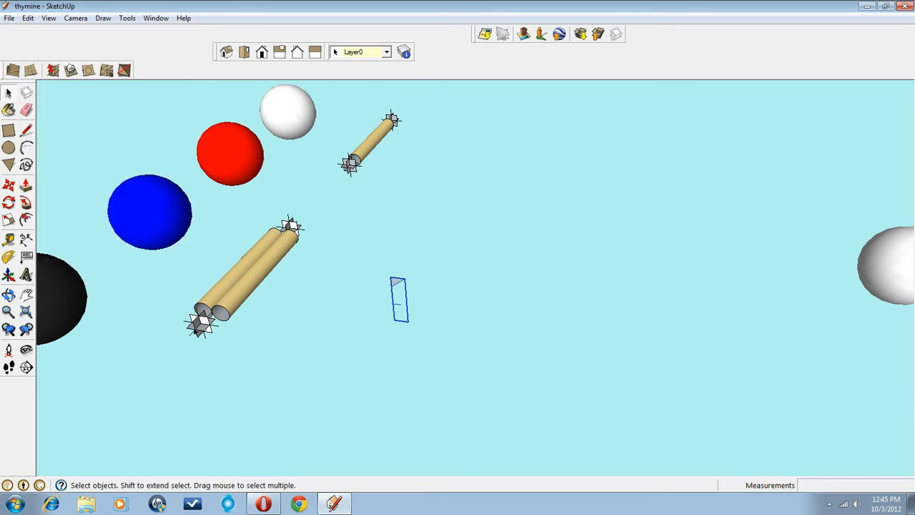
# - Paste the flag marker inside the connector at the spare double bond's lower end, then close the nested groups
pyautogui.doubleClick(198, 331)
pyautogui.click(199, 330)
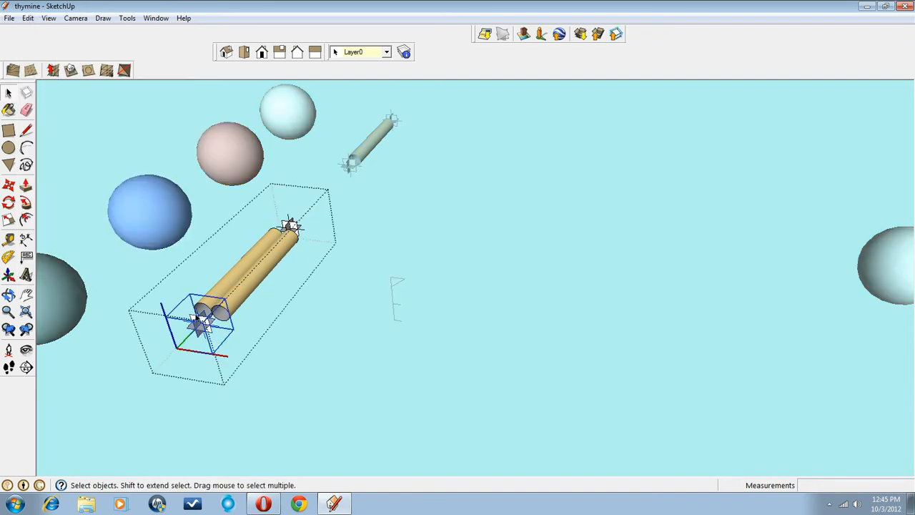
pyautogui.doubleClick(203, 322)
pyautogui.click(28, 18)
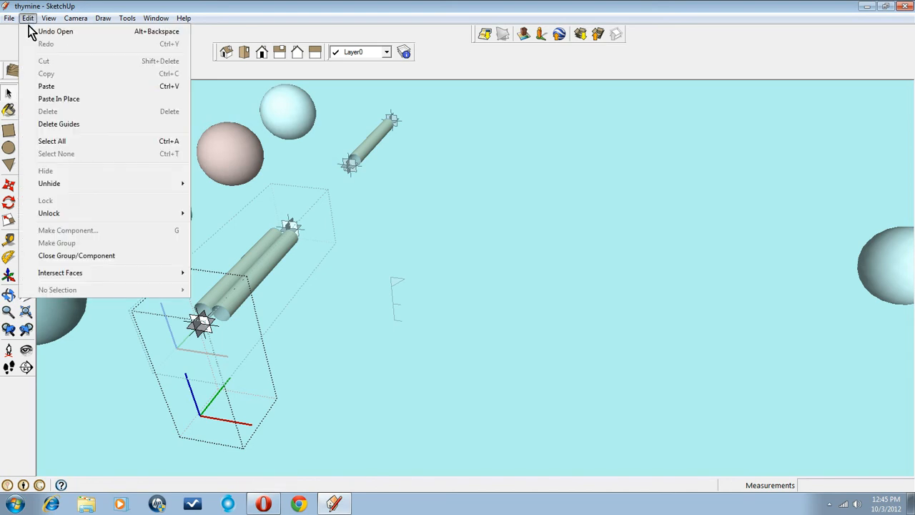
pyautogui.click(47, 87)
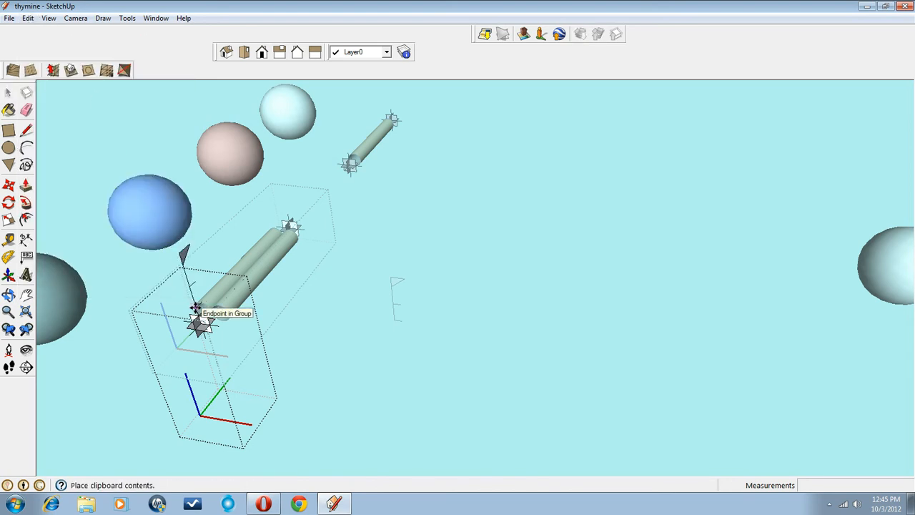
pyautogui.click(199, 308)
pyautogui.click(8, 94)
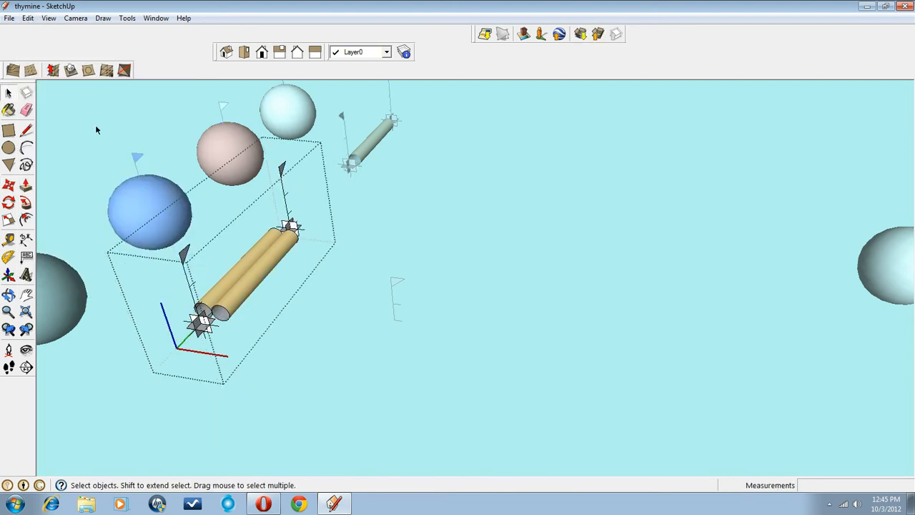
pyautogui.click(101, 143)
# - Switch the face style to X-ray and inspect the flagged connectors around the thymine ring's upper carbons
pyautogui.click(49, 20)
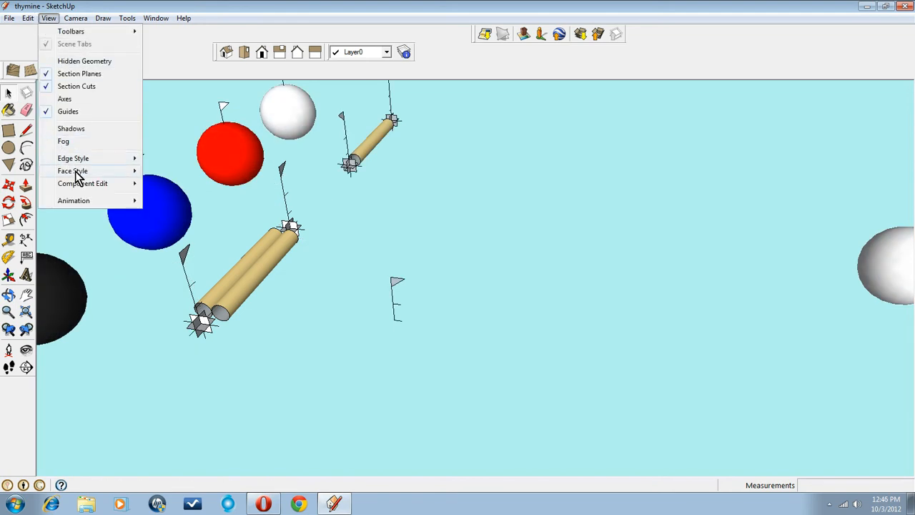
pyautogui.moveTo(72, 171)
pyautogui.click(159, 175)
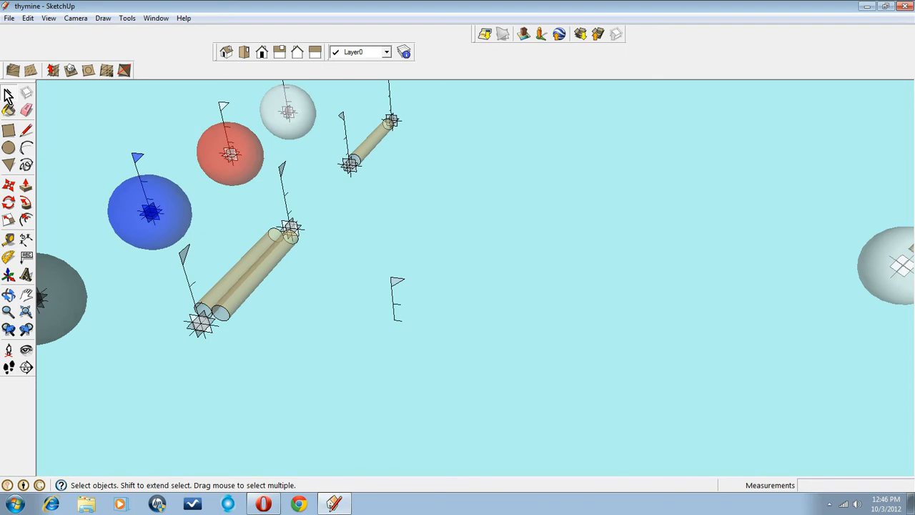
pyautogui.click(26, 295)
pyautogui.moveTo(501, 303); pyautogui.dragTo(104, 229)
pyautogui.scroll(-5, 593, 196)
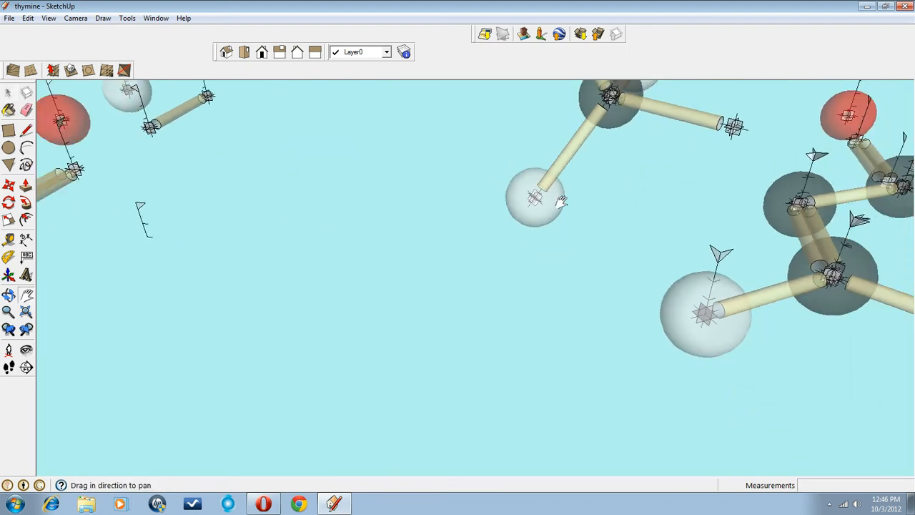
pyautogui.moveTo(687, 269); pyautogui.dragTo(511, 331)
pyautogui.moveTo(562, 282); pyautogui.dragTo(567, 335, button='middle')
pyautogui.scroll(5, 566, 334)
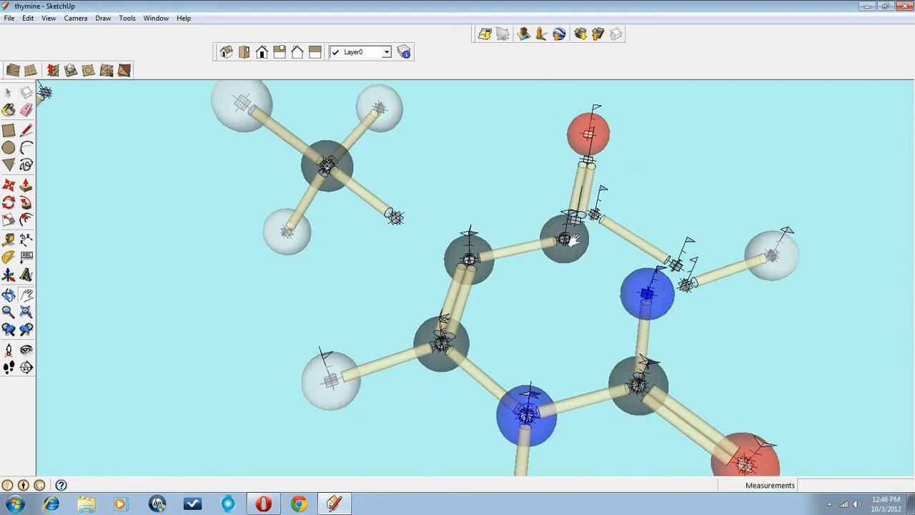
pyautogui.moveTo(601, 294); pyautogui.dragTo(478, 277, button='middle')
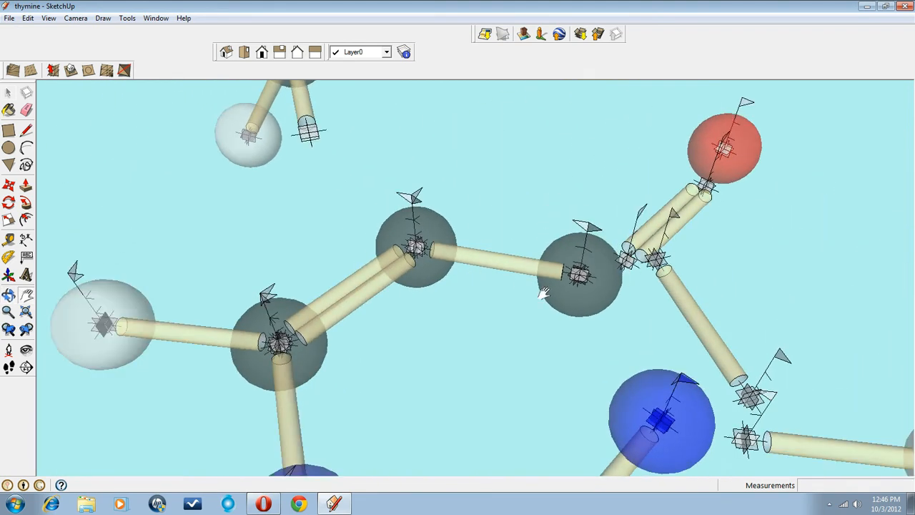
# - Move the upper double bond's free end onto the adjacent ring carbon's connector, then move the red oxygen atom onto its outer end
pyautogui.scroll(3, 622, 271)
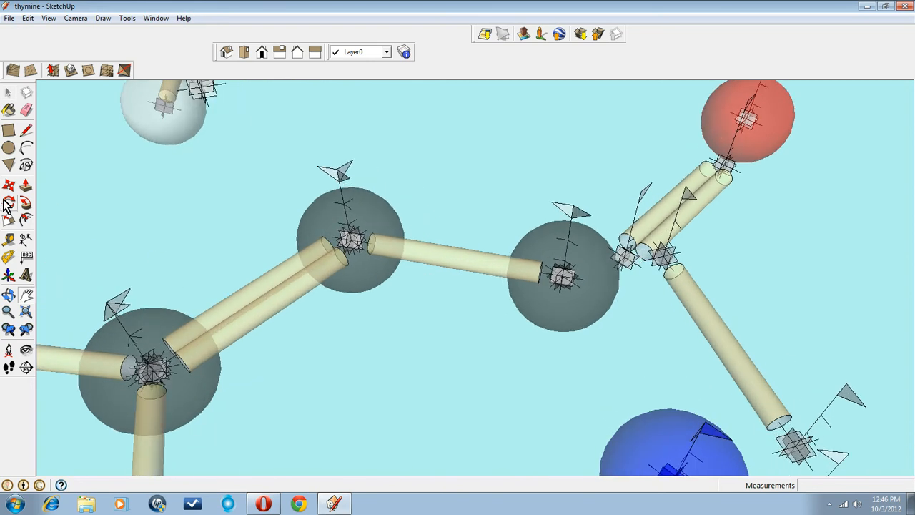
pyautogui.click(8, 185)
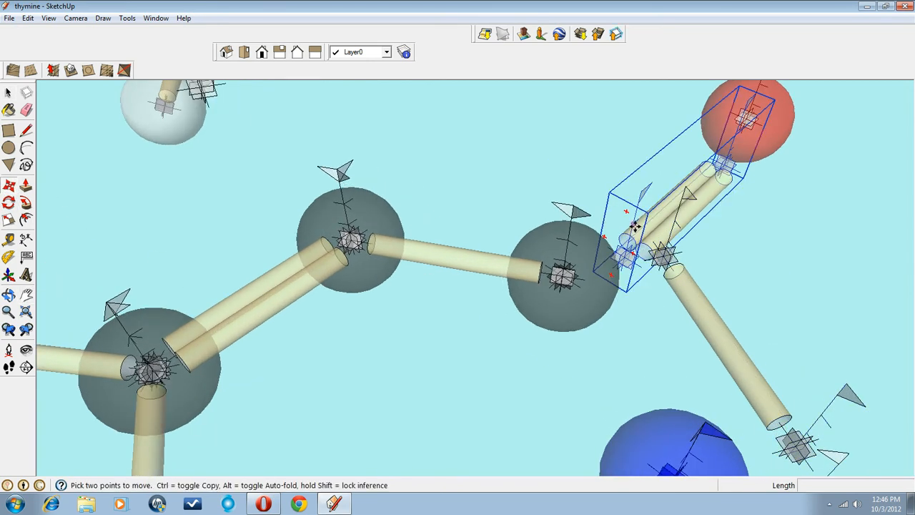
pyautogui.moveTo(634, 226); pyautogui.dragTo(568, 243)
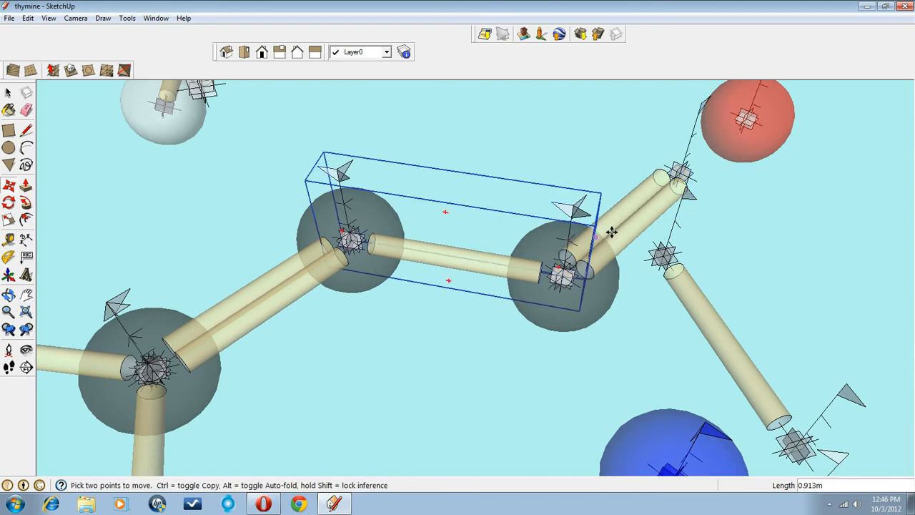
pyautogui.moveTo(760, 86); pyautogui.dragTo(694, 136)
# - Move the loose single bond between the upper ring carbon and the nitrogen, then attach the nearby hydrogen with its bond to that nitrogen
pyautogui.scroll(-2, 647, 306)
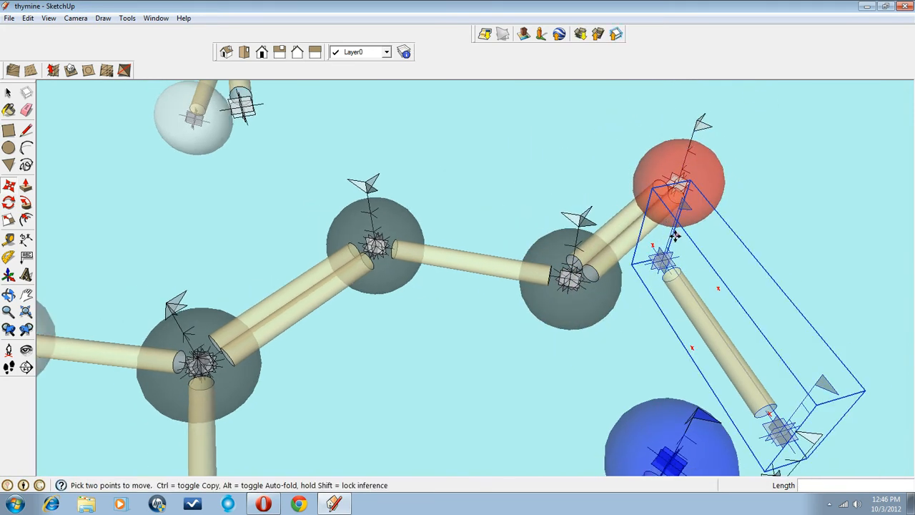
pyautogui.moveTo(675, 231); pyautogui.dragTo(575, 247)
pyautogui.moveTo(494, 390); pyautogui.dragTo(543, 375, button='middle')
pyautogui.click(26, 294)
pyautogui.moveTo(560, 371); pyautogui.dragTo(273, 273)
pyautogui.moveTo(608, 389); pyautogui.dragTo(473, 319)
pyautogui.moveTo(520, 397); pyautogui.dragTo(572, 421, button='middle')
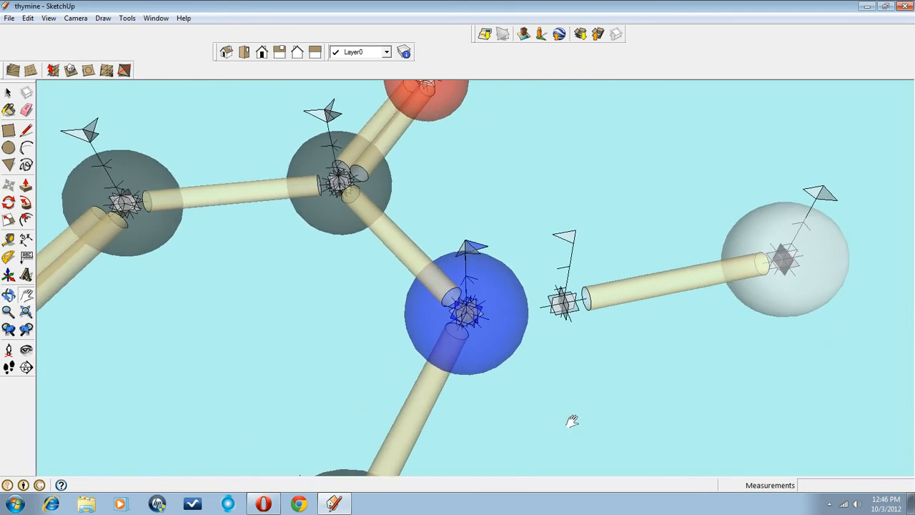
pyautogui.click(8, 186)
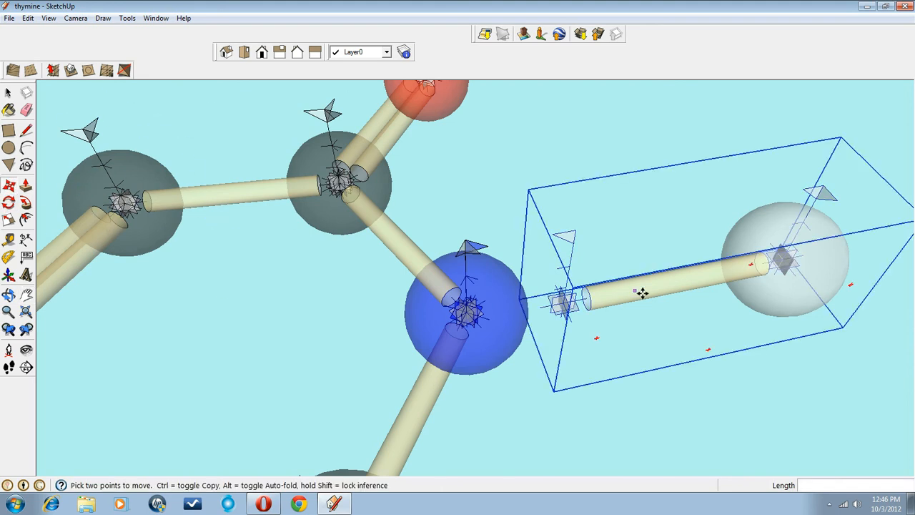
pyautogui.moveTo(568, 267); pyautogui.dragTo(468, 274)
# - Move the methyl group by its open bond's connector onto the ring carbon next to the oxygen-bearing carbon
pyautogui.scroll(-3, 574, 370)
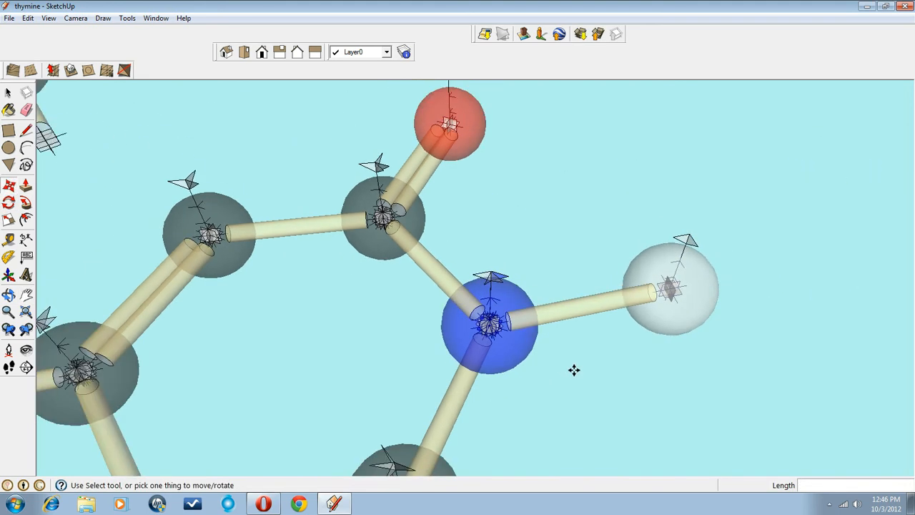
pyautogui.click(25, 300)
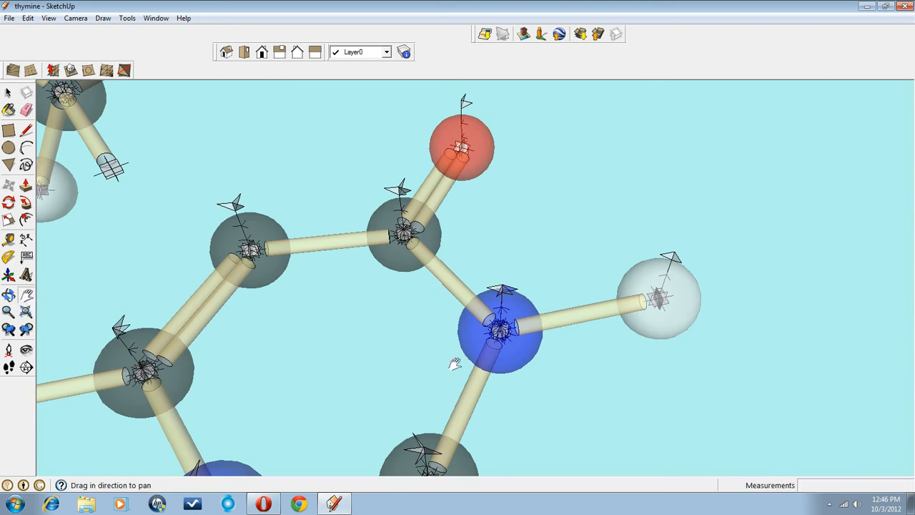
pyautogui.moveTo(382, 378); pyautogui.dragTo(629, 180)
pyautogui.scroll(-2, 431, 204)
pyautogui.moveTo(403, 186); pyautogui.dragTo(631, 341)
pyautogui.moveTo(484, 274); pyautogui.dragTo(611, 393)
pyautogui.moveTo(333, 172); pyautogui.dragTo(434, 283)
pyautogui.scroll(3, 422, 270)
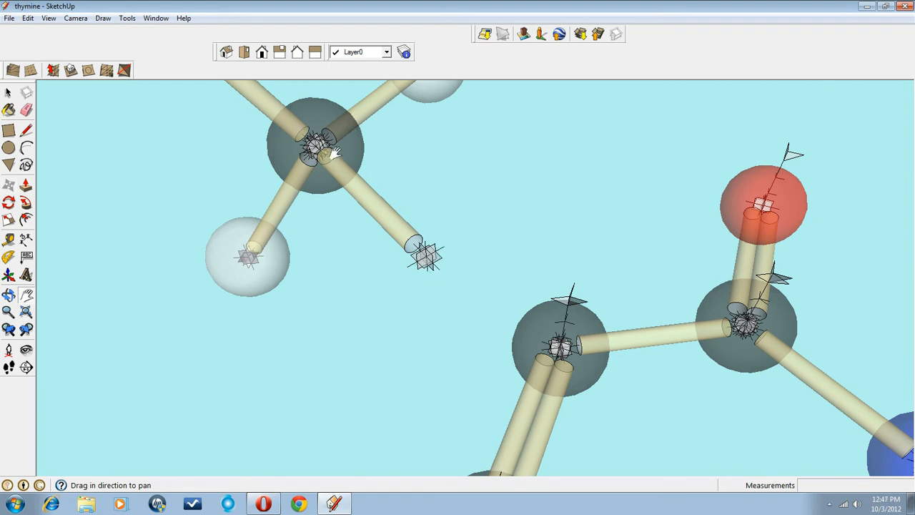
pyautogui.moveTo(525, 340); pyautogui.dragTo(444, 306, button='middle')
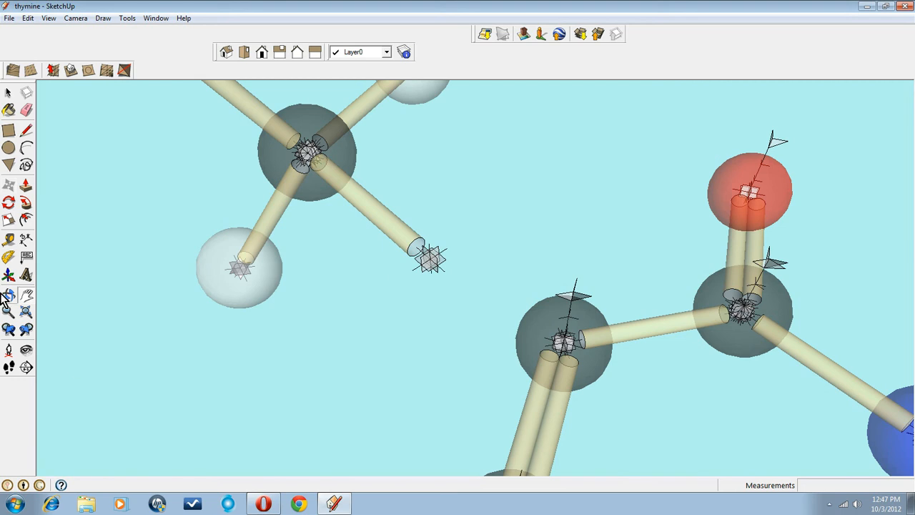
pyautogui.click(9, 186)
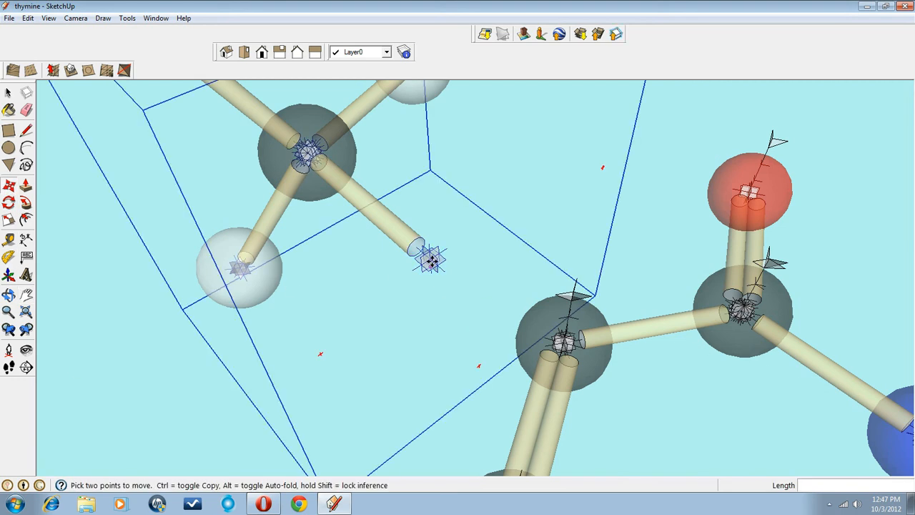
pyautogui.click(430, 261)
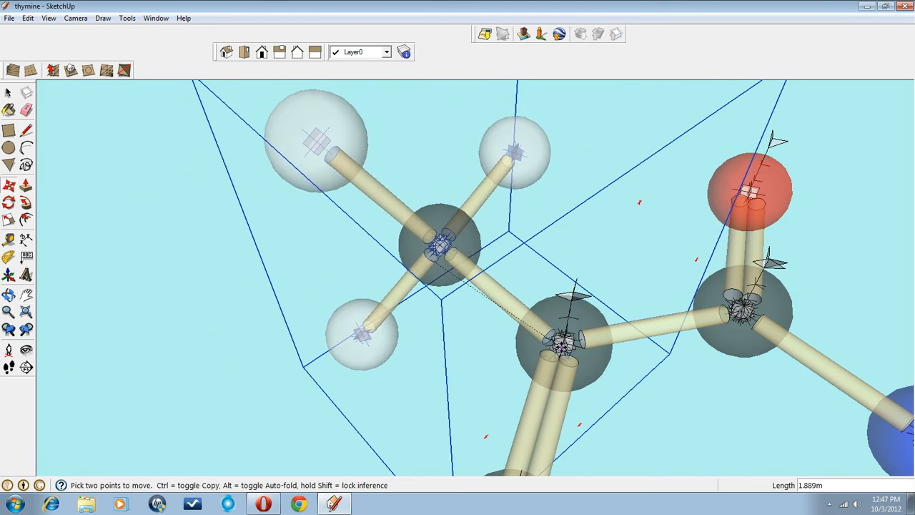
pyautogui.click(555, 357)
# - Fine-tune the methyl group's position so its bond connector's centre coincides with the centre of the ring carbon's connector
pyautogui.scroll(6, 555, 357)
pyautogui.moveTo(557, 392); pyautogui.dragTo(607, 377, button='middle')
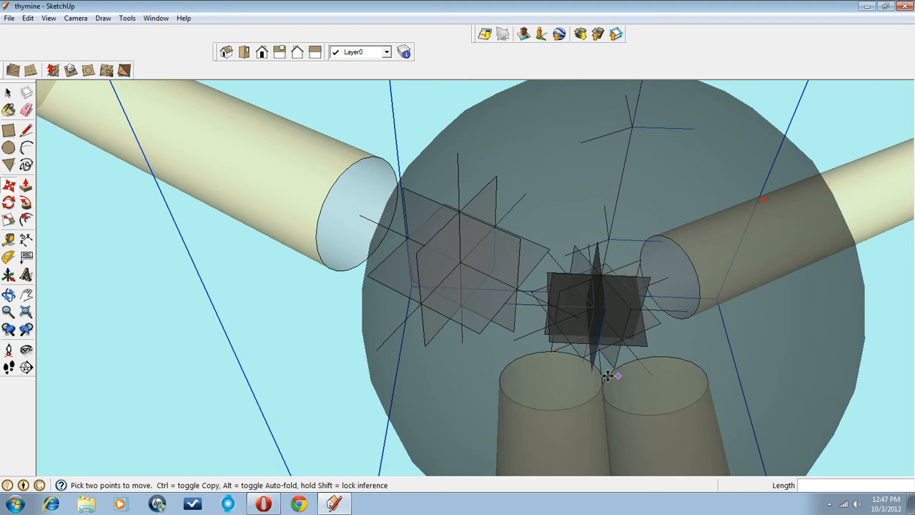
pyautogui.click(465, 265)
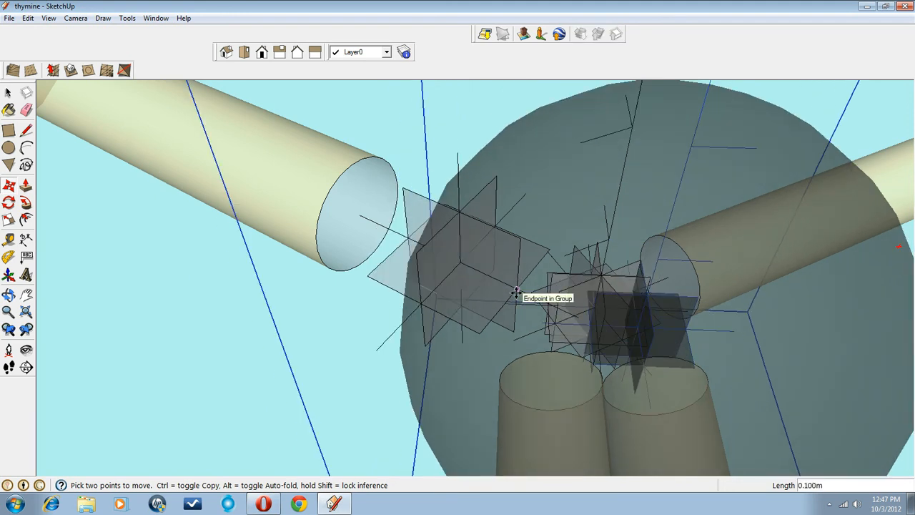
pyautogui.press('Escape')
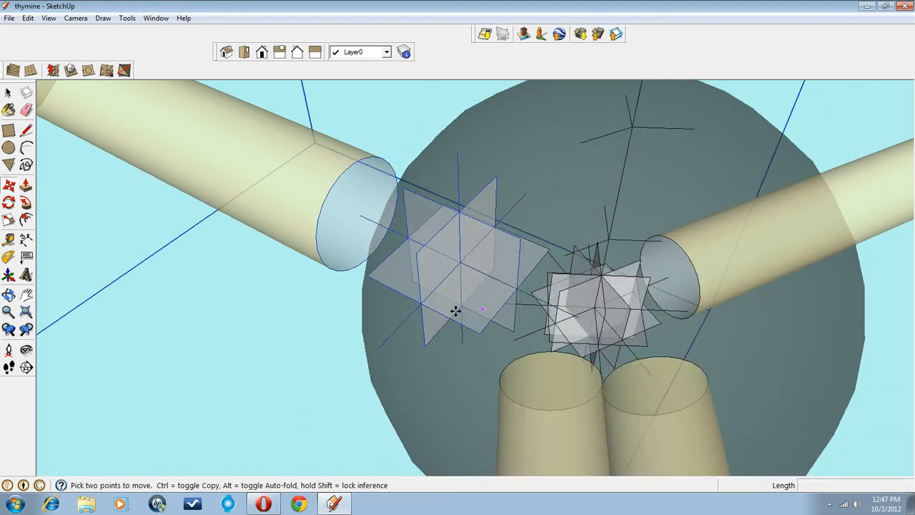
pyautogui.click(460, 266)
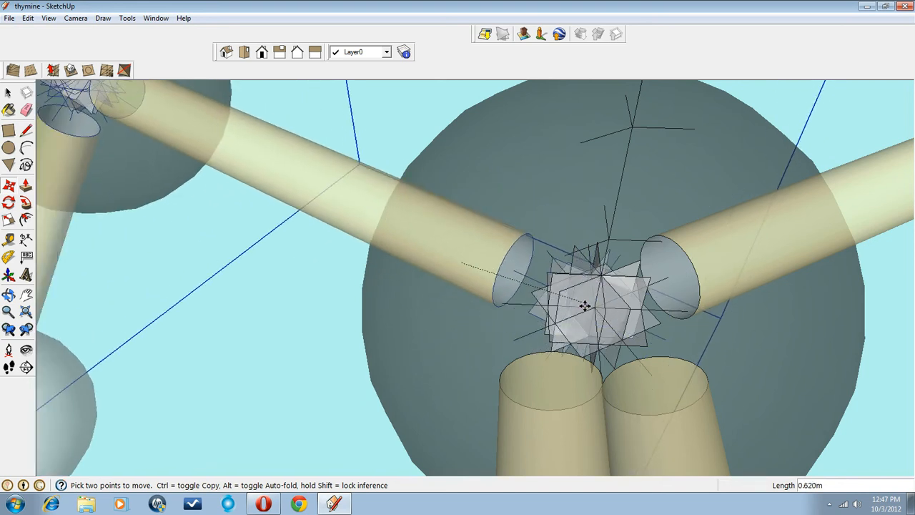
pyautogui.click(605, 317)
# - Turn off the X-ray face style so the whole model has opaque faces
pyautogui.scroll(-2, 602, 318)
pyautogui.scroll(-8, 603, 316)
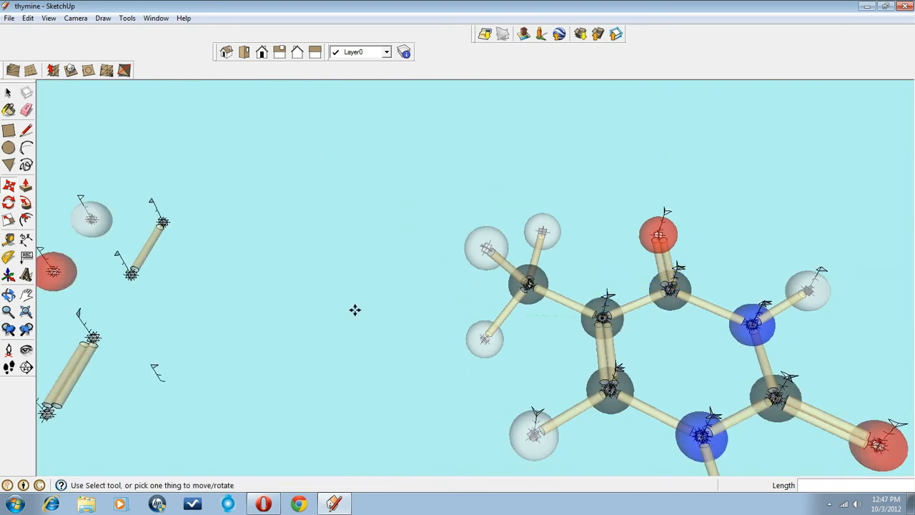
pyautogui.click(8, 93)
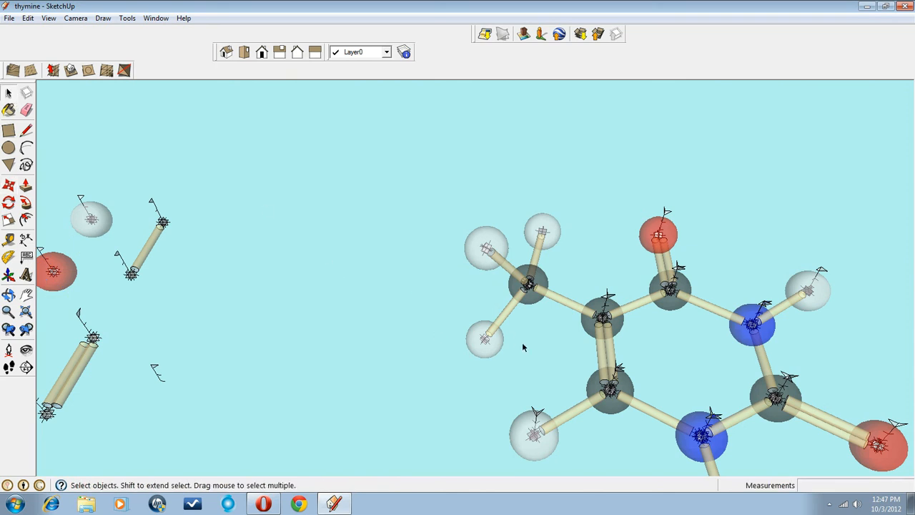
pyautogui.click(47, 18)
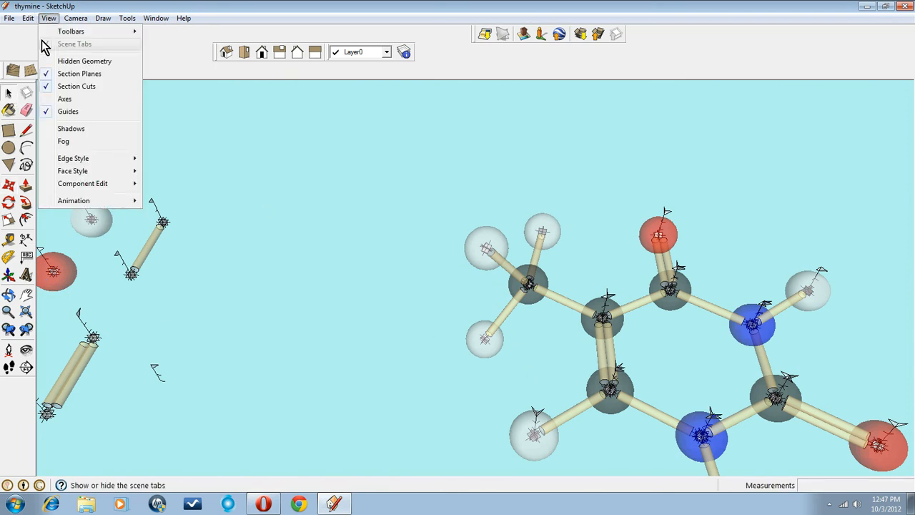
pyautogui.moveTo(86, 175)
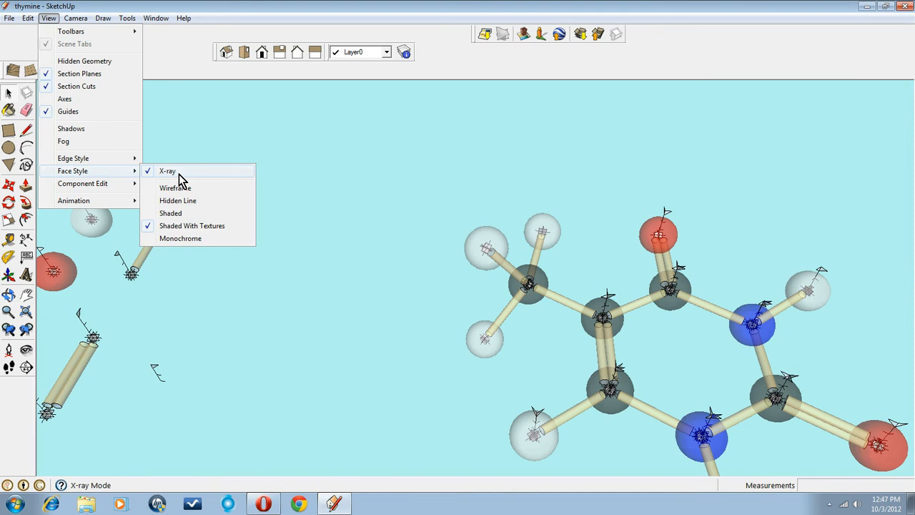
pyautogui.click(179, 174)
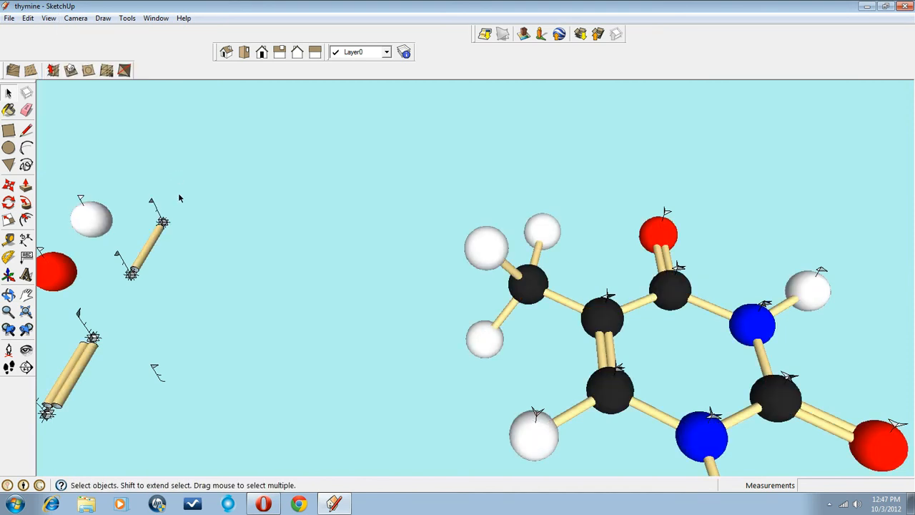
# - Delete the flag marker inside the connector at the spare double bond's upper end, then exit the nested groups
pyautogui.doubleClick(79, 313)
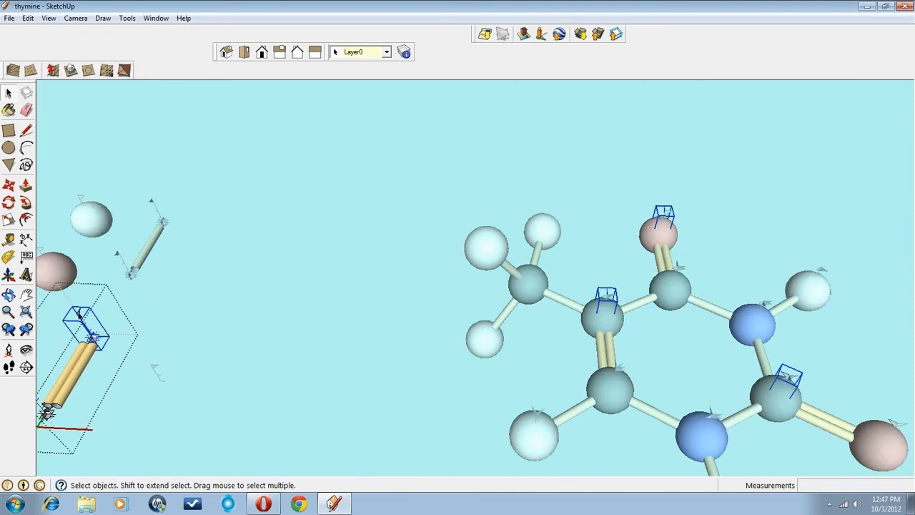
pyautogui.doubleClick(78, 314)
pyautogui.press('Delete')
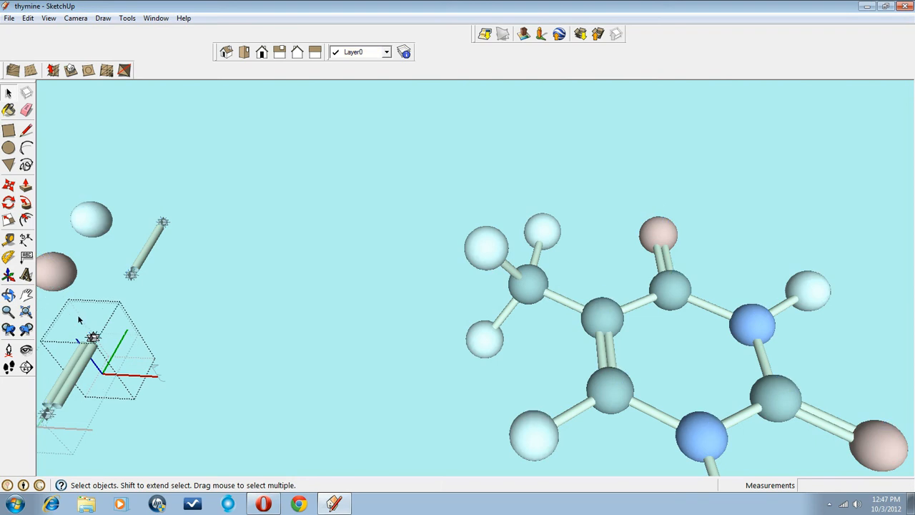
pyautogui.click(327, 360)
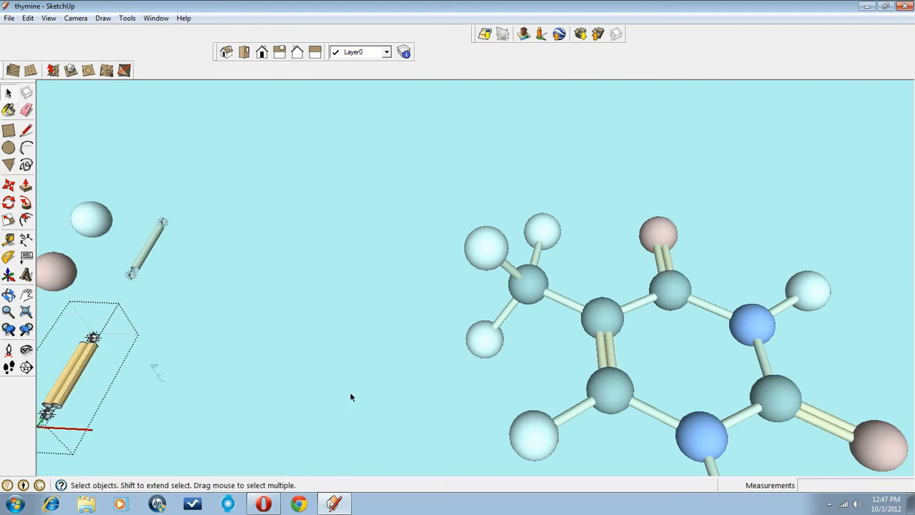
pyautogui.click(316, 369)
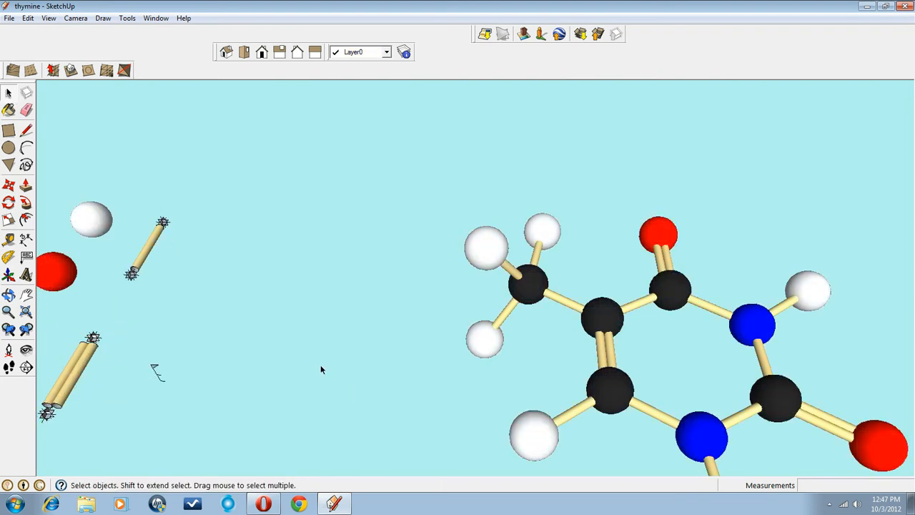
# - Compare the assembled thymine model with the reference image beside it
pyautogui.click(26, 294)
pyautogui.moveTo(327, 392); pyautogui.dragTo(164, 287)
pyautogui.moveTo(224, 323); pyautogui.dragTo(467, 398, button='middle')
pyautogui.scroll(-2, 462, 390)
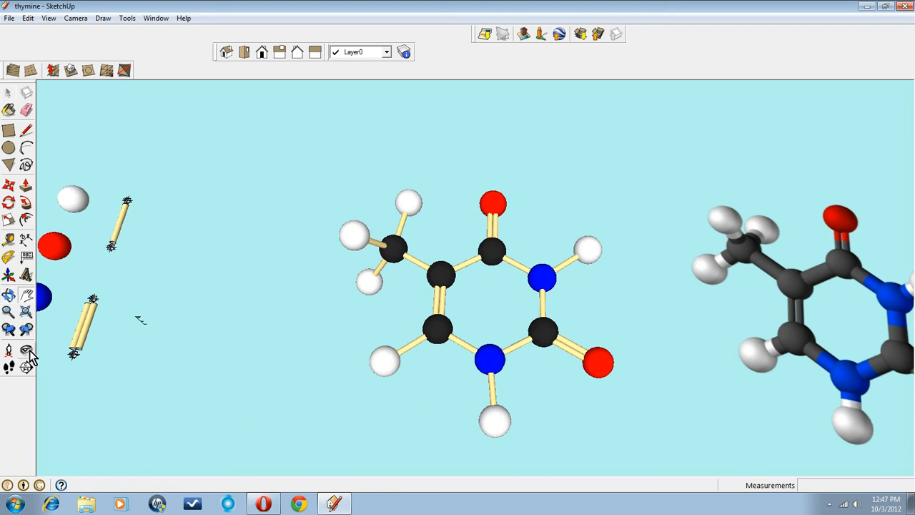
pyautogui.click(26, 295)
pyautogui.moveTo(560, 380); pyautogui.dragTo(349, 334)
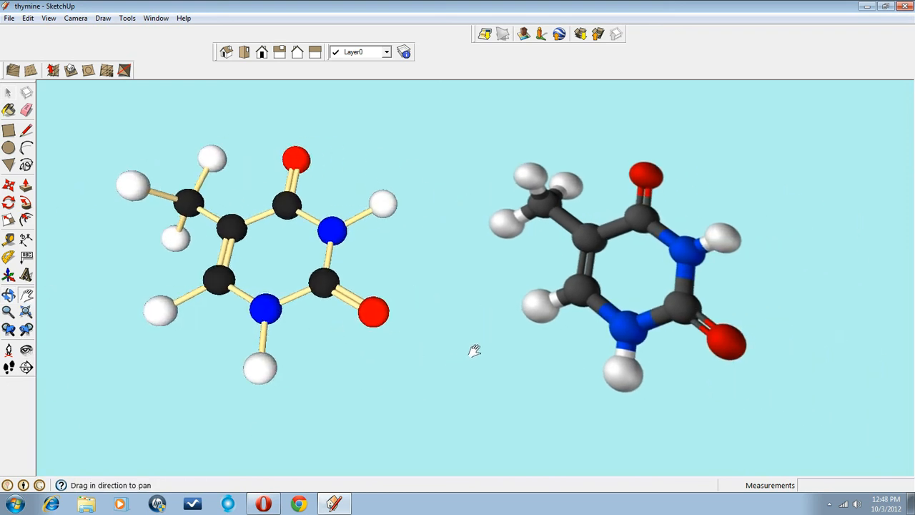
pyautogui.moveTo(473, 350); pyautogui.dragTo(533, 369)
# - Examine the finished thymine molecule from several angles, including edge-on, checking the methyl group and the ring's flatness
pyautogui.moveTo(530, 367); pyautogui.dragTo(366, 381, button='middle')
pyautogui.scroll(2, 370, 363)
pyautogui.moveTo(211, 427); pyautogui.dragTo(357, 342, button='middle')
pyautogui.moveTo(307, 386); pyautogui.dragTo(409, 332)
pyautogui.moveTo(409, 333); pyautogui.dragTo(425, 348, button='middle')
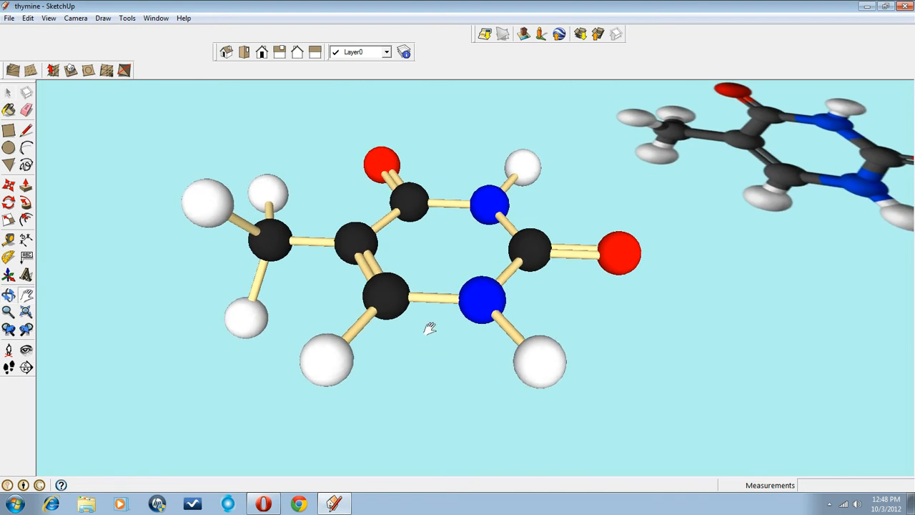
pyautogui.moveTo(430, 326); pyautogui.dragTo(465, 362)
pyautogui.moveTo(464, 392); pyautogui.dragTo(468, 361, button='middle')
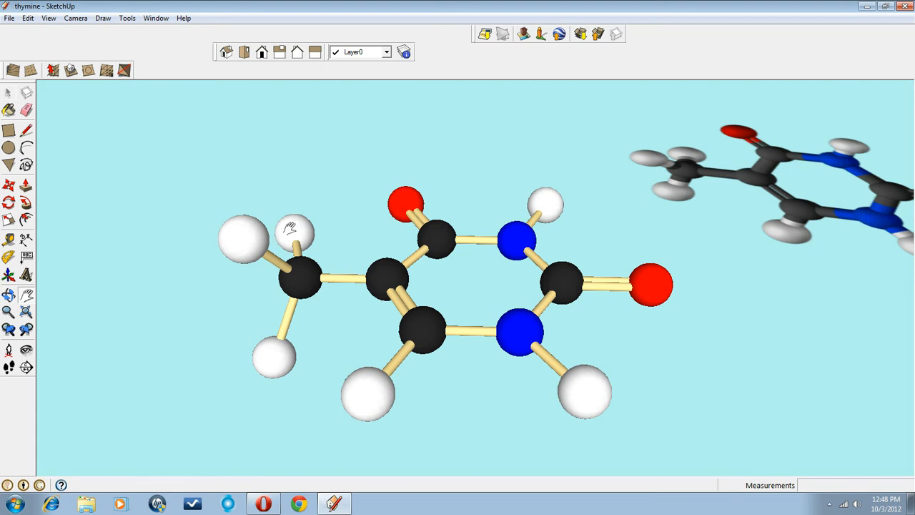
pyautogui.moveTo(321, 300); pyautogui.dragTo(341, 353, button='middle')
pyautogui.moveTo(435, 390); pyautogui.dragTo(278, 448, button='middle')
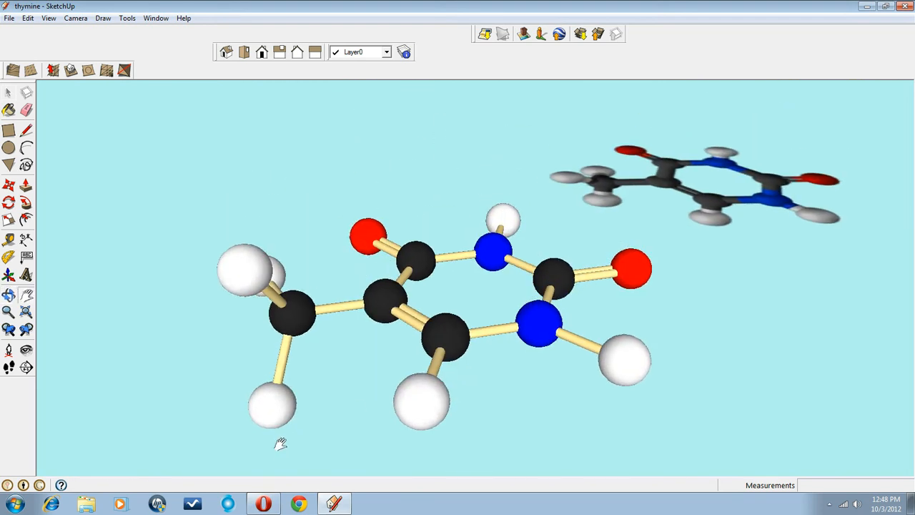
pyautogui.moveTo(543, 351); pyautogui.dragTo(439, 398, button='middle')
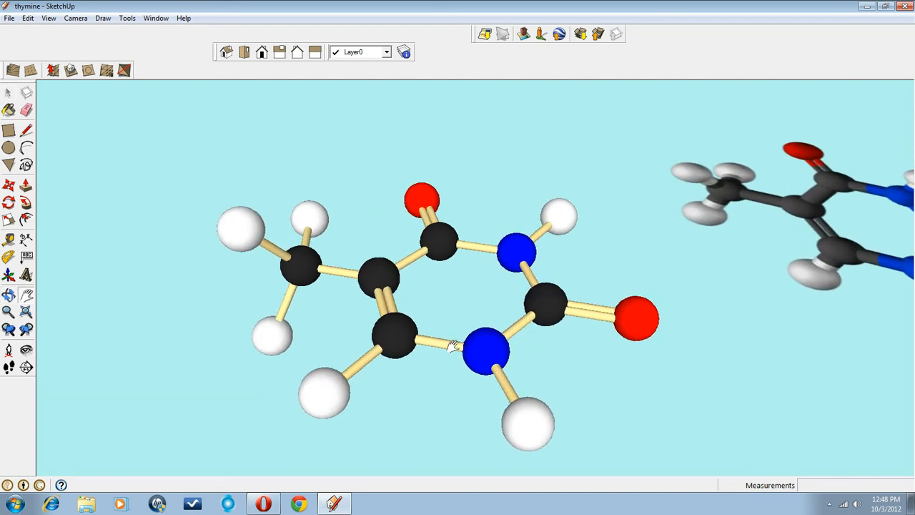
pyautogui.moveTo(336, 363); pyautogui.dragTo(422, 396, button='middle')
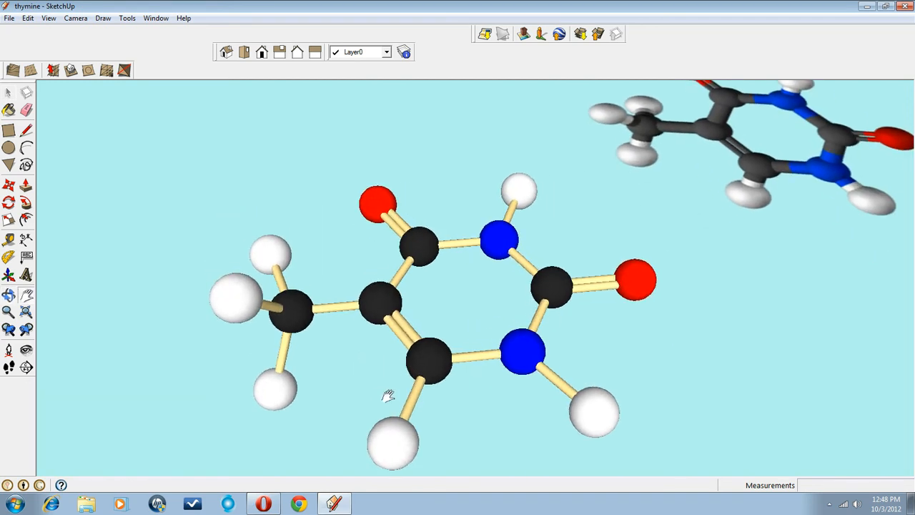
pyautogui.moveTo(290, 430); pyautogui.dragTo(276, 327, button='middle')
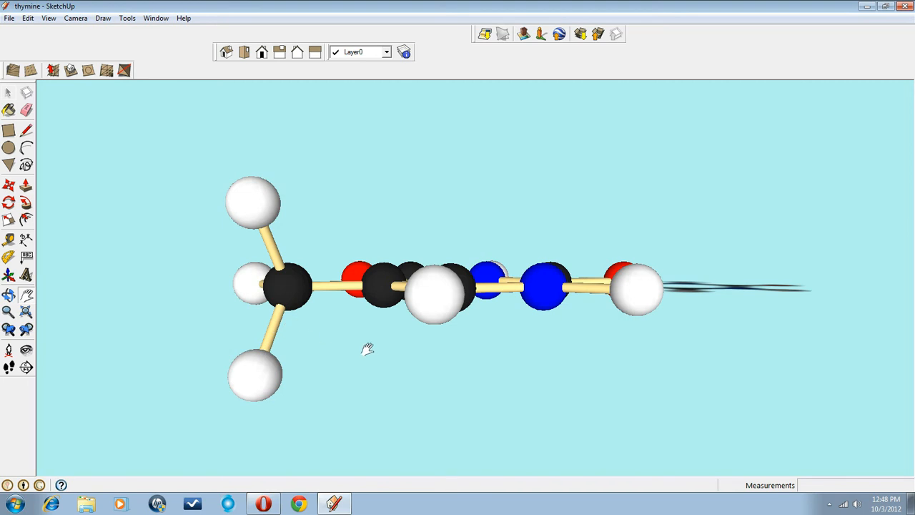
pyautogui.moveTo(366, 348); pyautogui.dragTo(310, 412, button='middle')
pyautogui.moveTo(498, 335); pyautogui.dragTo(475, 416, button='middle')
pyautogui.scroll(2, 475, 378)
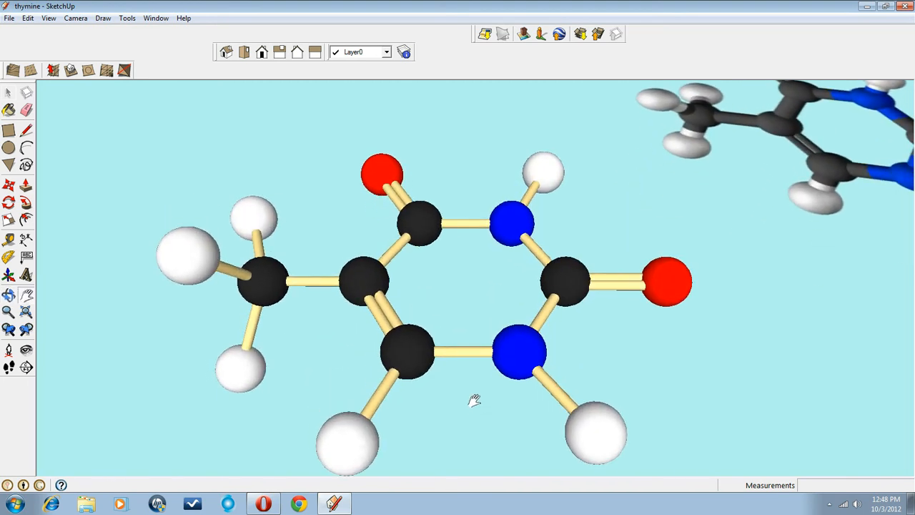